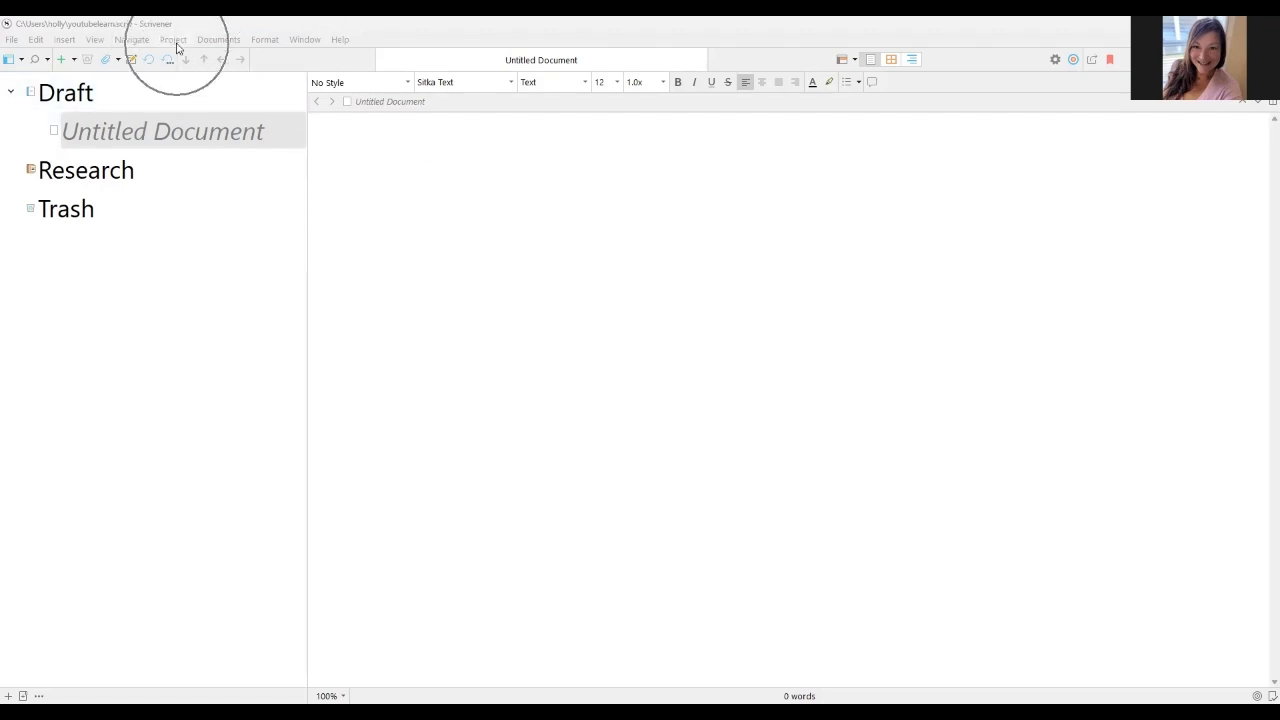
Step: Open the project settings and set the label list's custom title to POV
{"action": "left_click", "coordinate": [173, 40]}
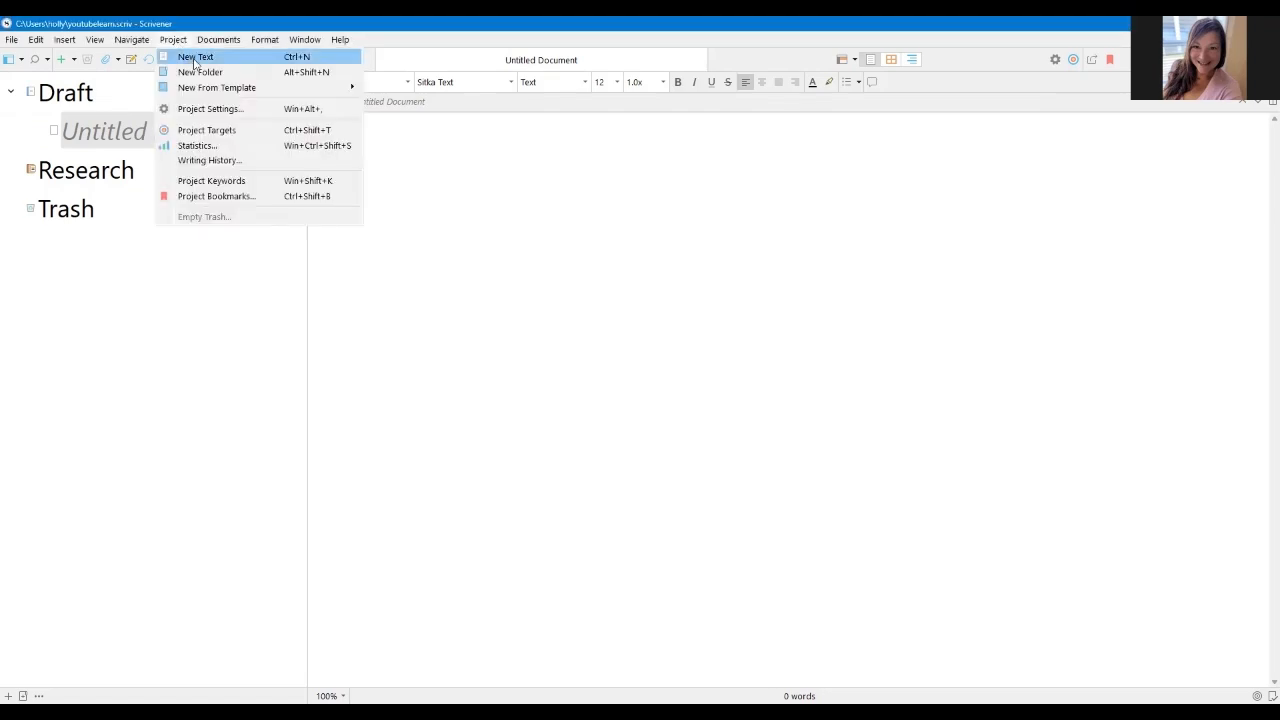
{"action": "left_click", "coordinate": [266, 110]}
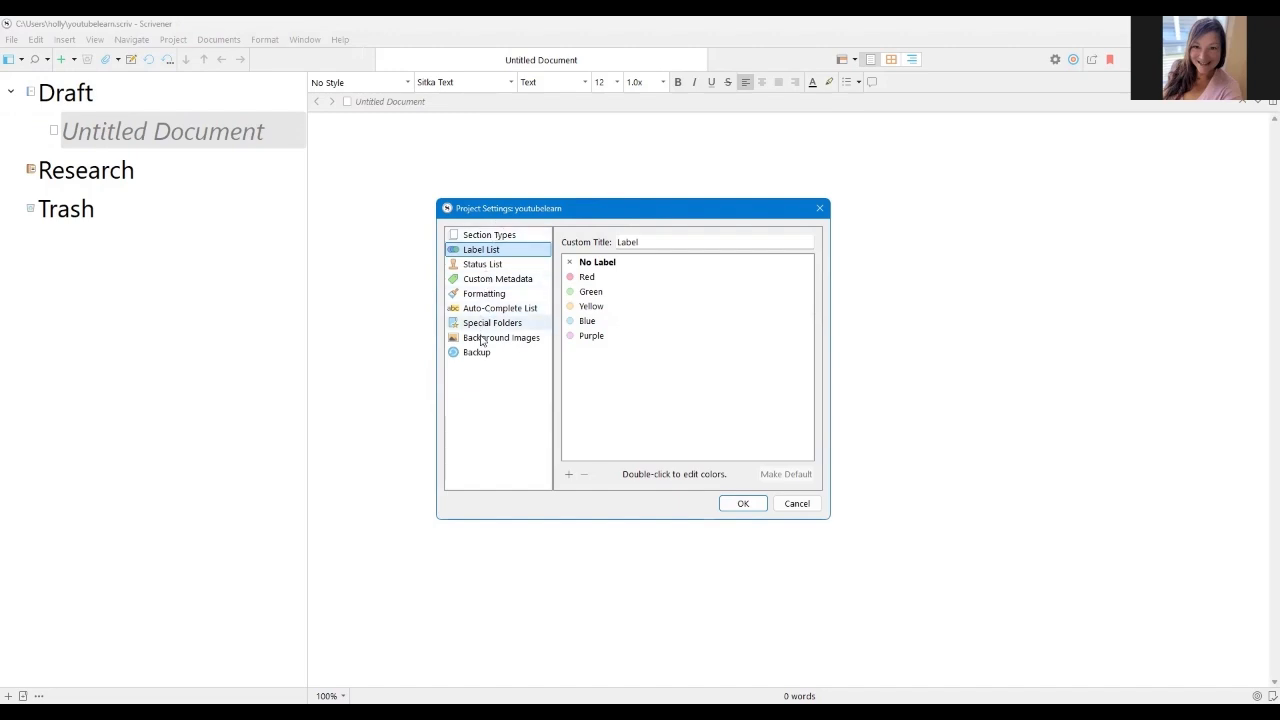
{"action": "left_click", "coordinate": [479, 366]}
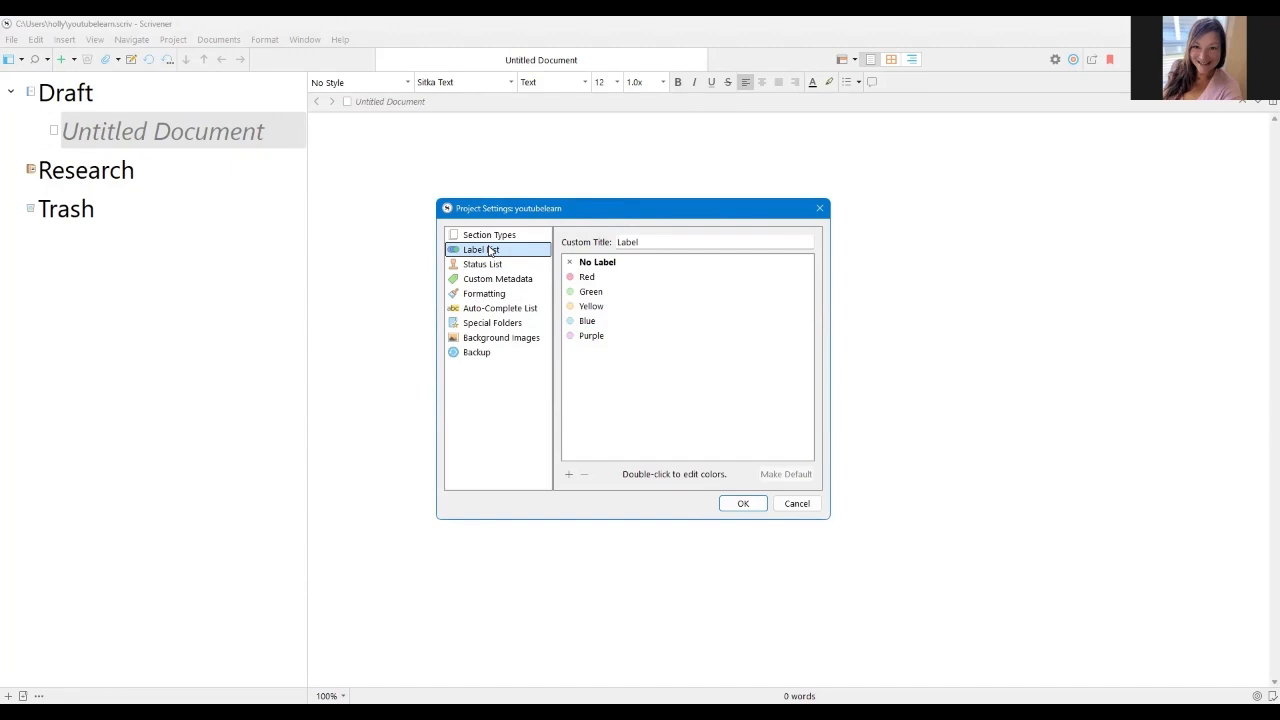
{"action": "left_click", "coordinate": [517, 254]}
{"action": "left_click", "coordinate": [643, 244]}
{"action": "left_click", "coordinate": [634, 310]}
{"action": "left_click", "coordinate": [660, 241]}
{"action": "key", "text": "BackSpace"}
{"action": "key", "text": "BackSpace"}
{"action": "key", "text": "BackSpace"}
{"action": "key", "text": "BackSpace"}
{"action": "key", "text": "BackSpace"}
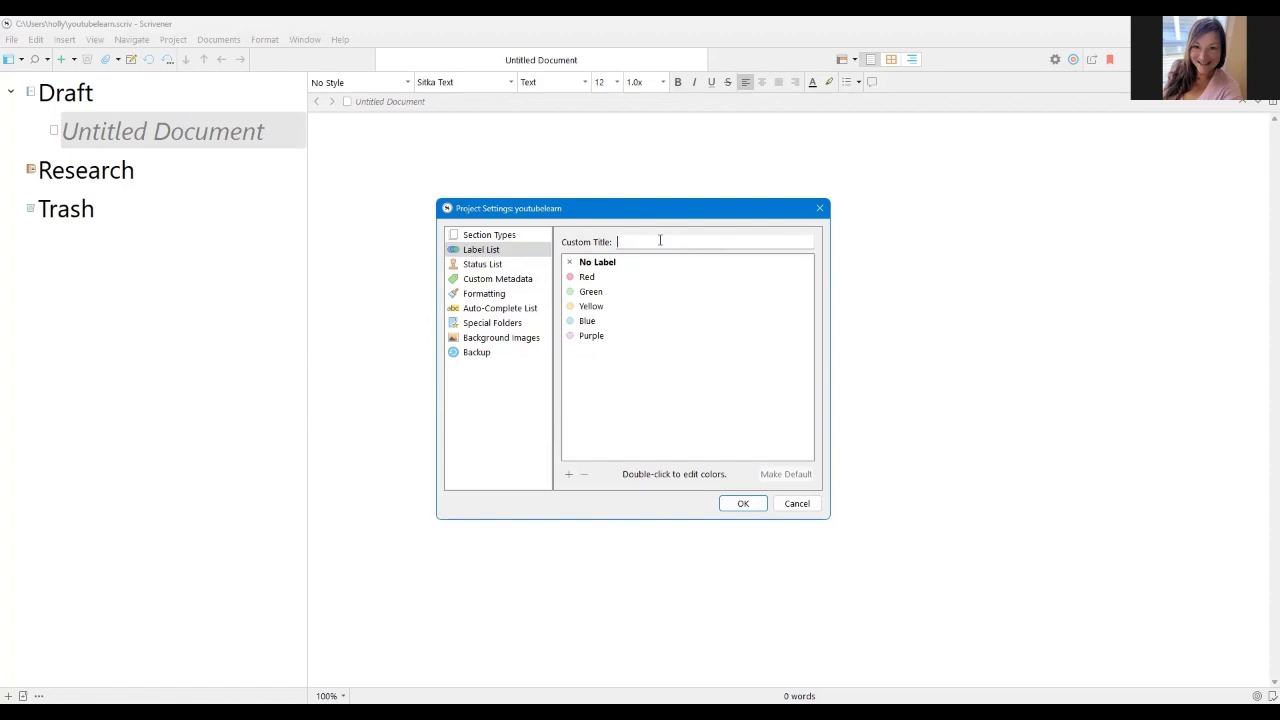
{"action": "type", "text": "POV"}
Step: Rename the Red label to Ivy and the Green label to Rusty
{"action": "double_click", "coordinate": [600, 276]}
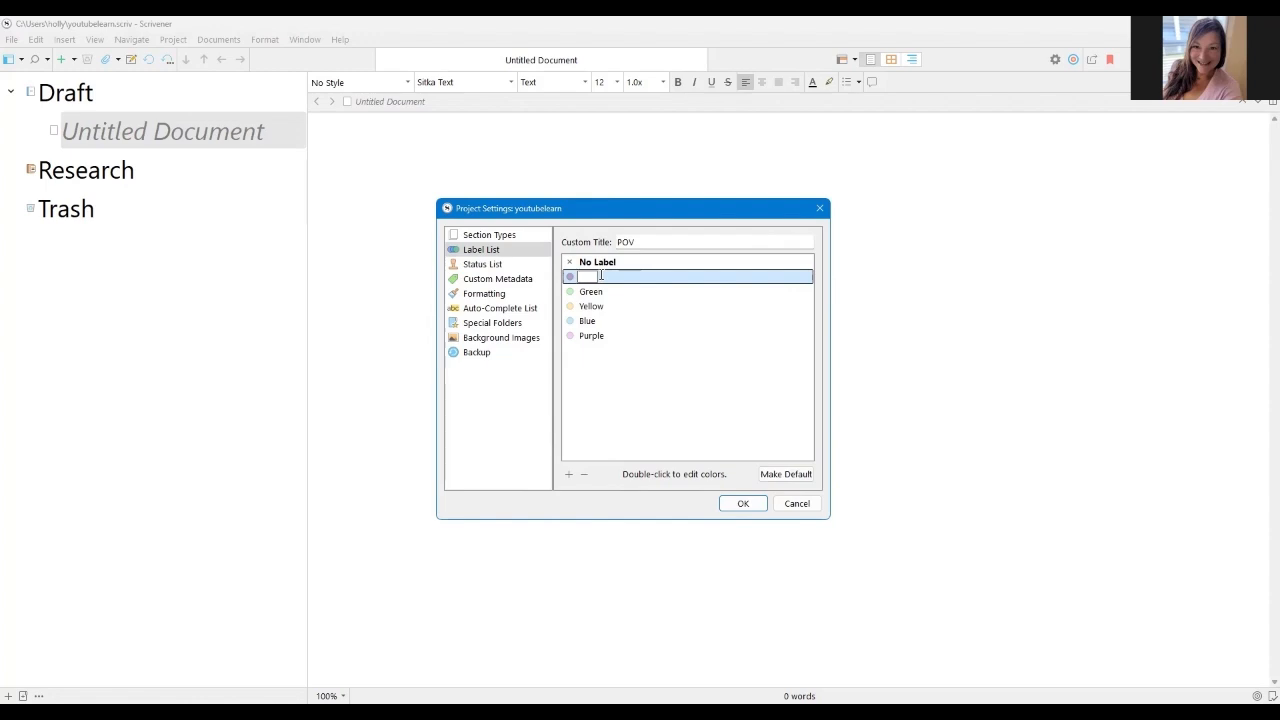
{"action": "type", "text": "Ivy"}
{"action": "key", "text": "Return"}
{"action": "double_click", "coordinate": [600, 291]}
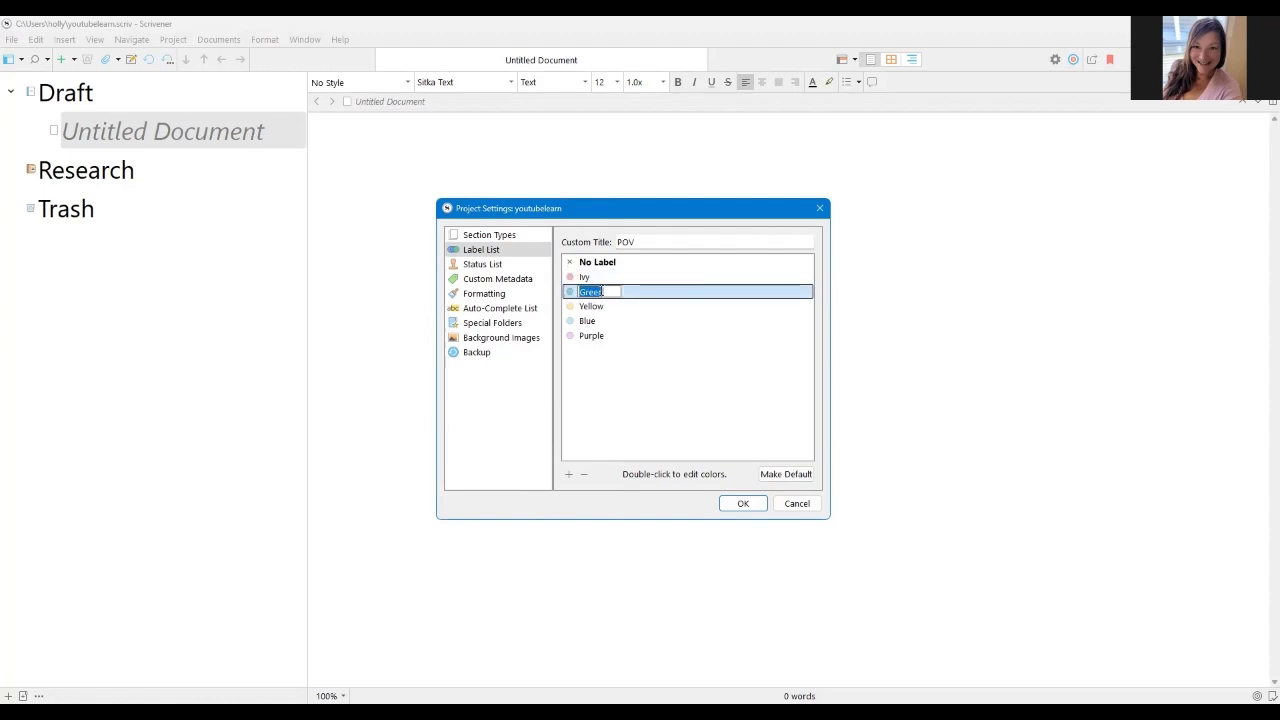
{"action": "type", "text": "Rusty"}
{"action": "key", "text": "Return"}
Step: Delete the unused Yellow, Blue and Purple labels from the label list
{"action": "left_click", "coordinate": [600, 307]}
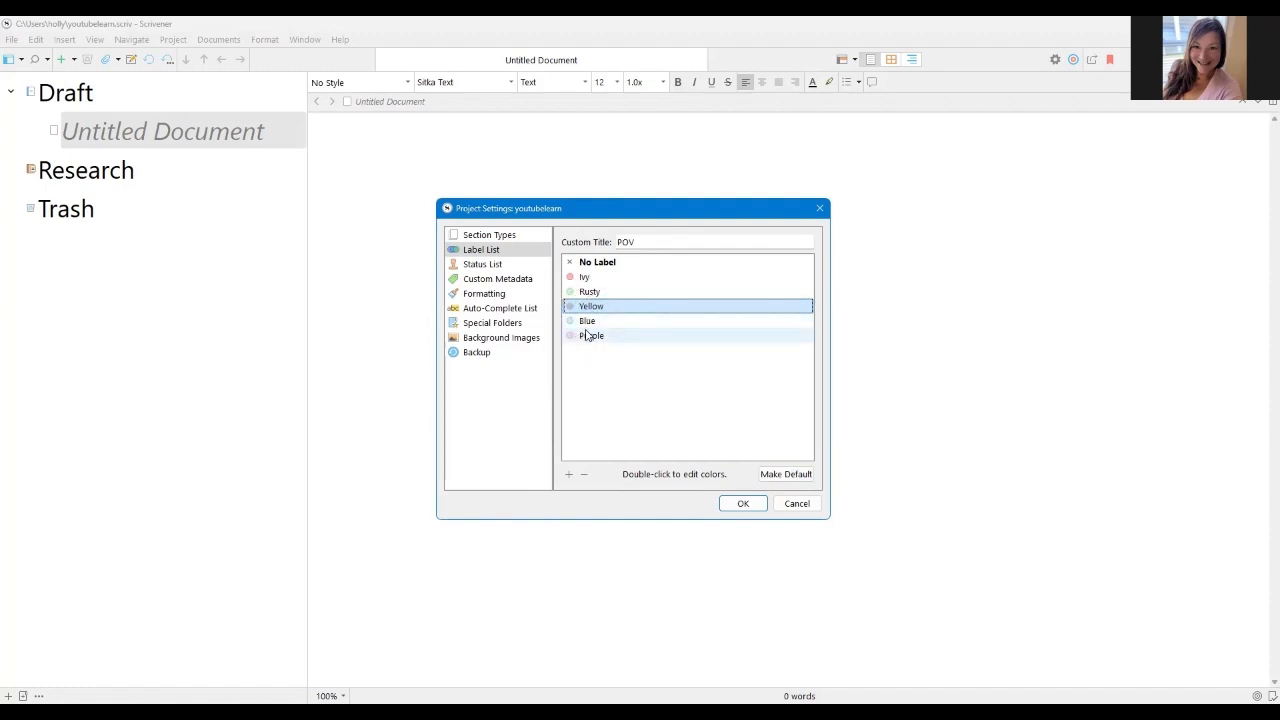
{"action": "left_click", "coordinate": [585, 475]}
{"action": "left_click", "coordinate": [585, 475]}
{"action": "left_click", "coordinate": [585, 476]}
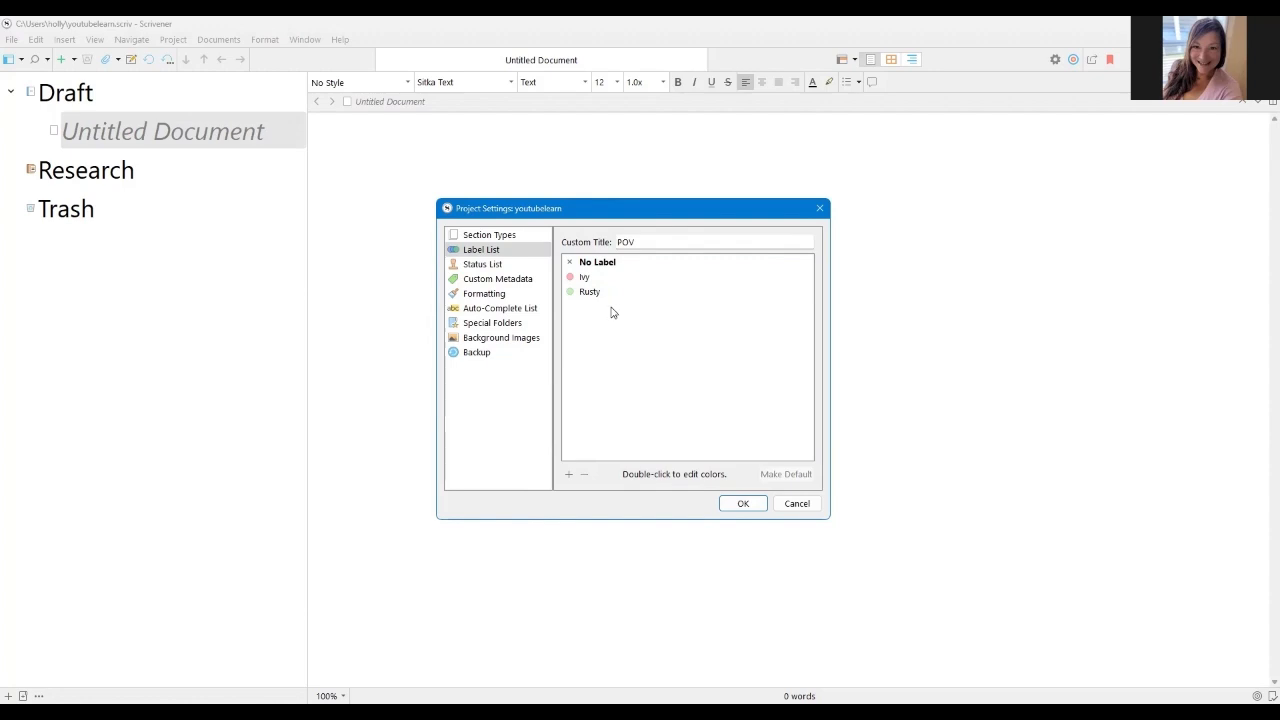
Step: Set the status list's custom title to Progress in the project settings
{"action": "left_click", "coordinate": [489, 268]}
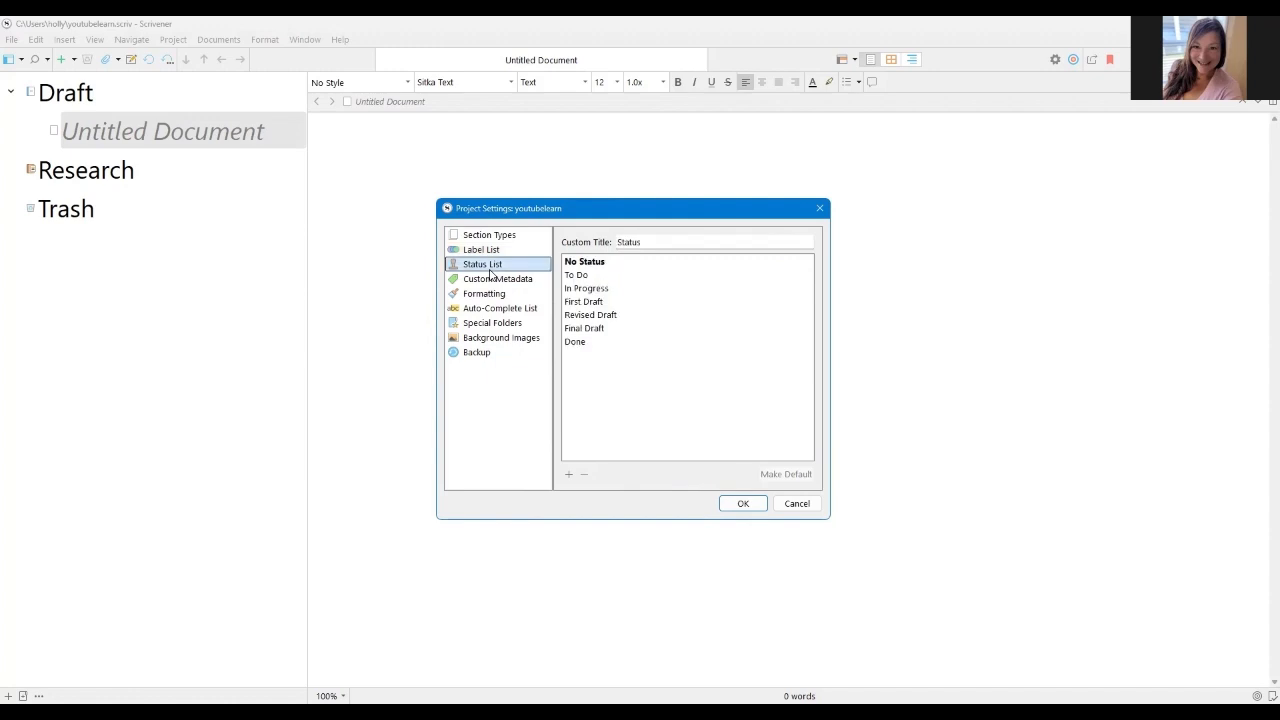
{"action": "left_click", "coordinate": [664, 243]}
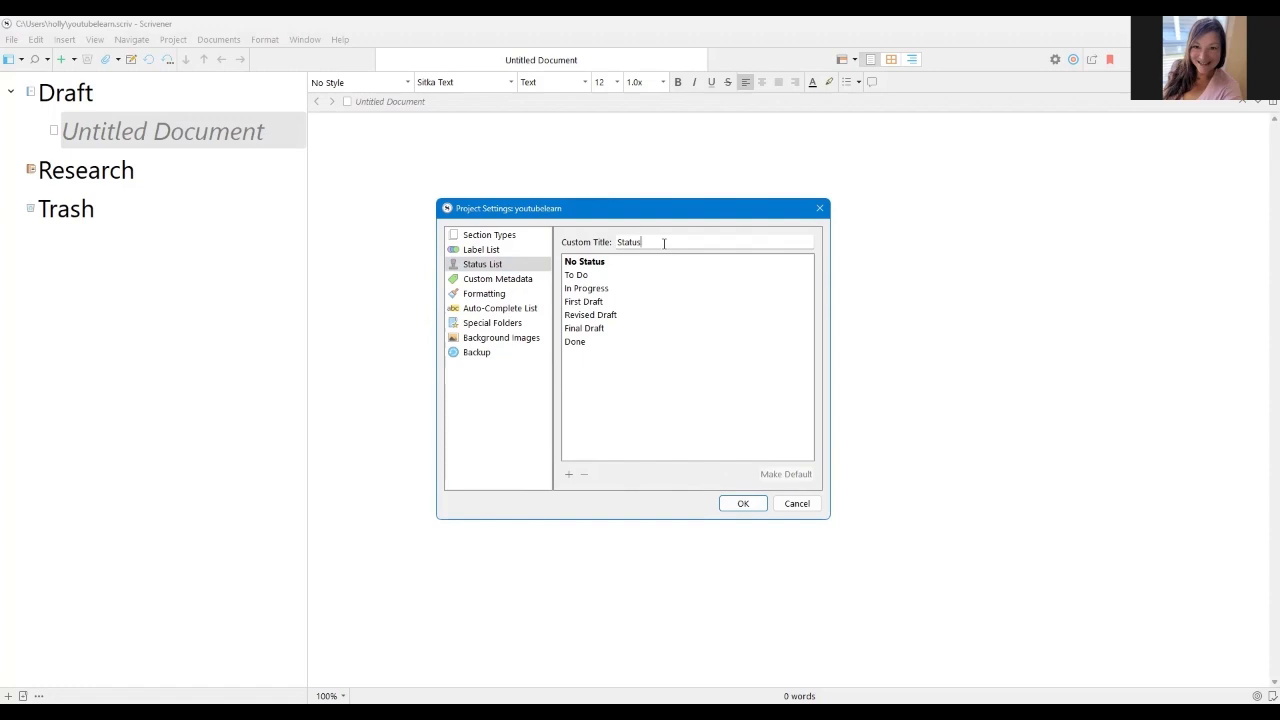
{"action": "key", "text": "BackSpace"}
{"action": "key", "text": "BackSpace"}
{"action": "key", "text": "BackSpace"}
{"action": "key", "text": "BackSpace"}
{"action": "key", "text": "BackSpace"}
{"action": "key", "text": "BackSpace"}
{"action": "type", "text": "Progress"}
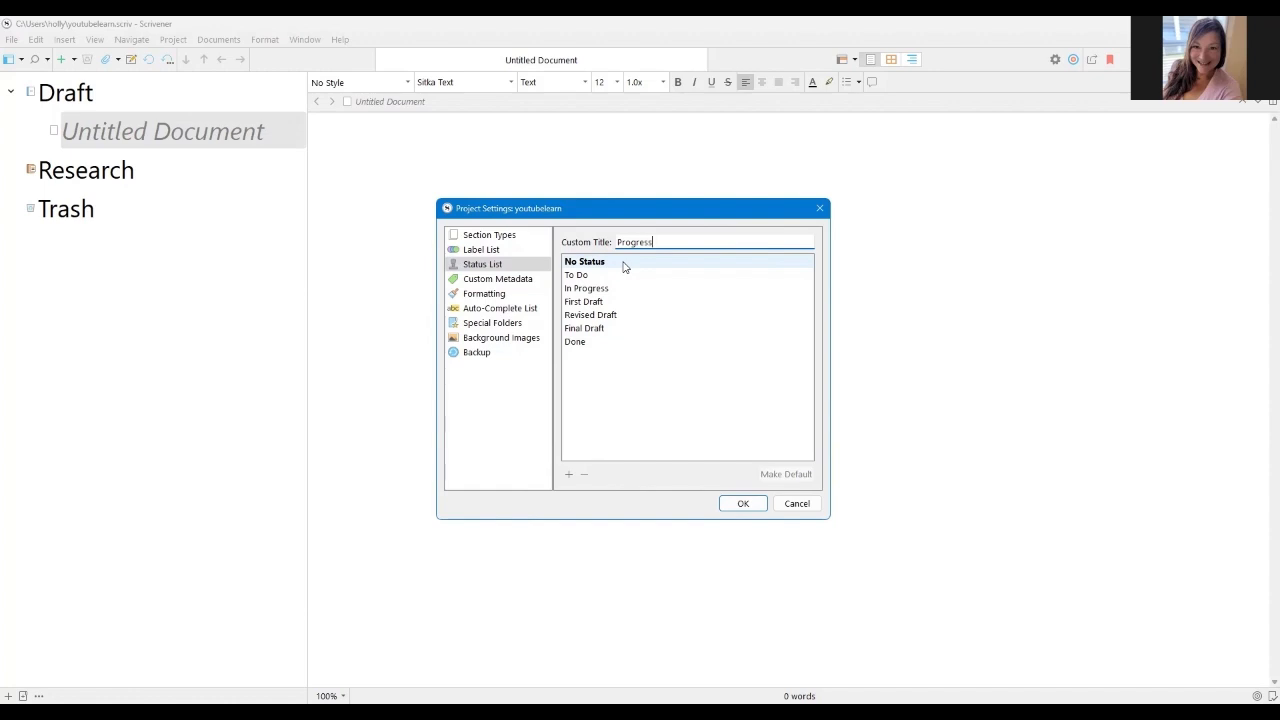
Step: Rename the To Do status to Idea Only and the In Progress status to Zero Draft
{"action": "left_click", "coordinate": [627, 276]}
{"action": "left_click", "coordinate": [627, 276]}
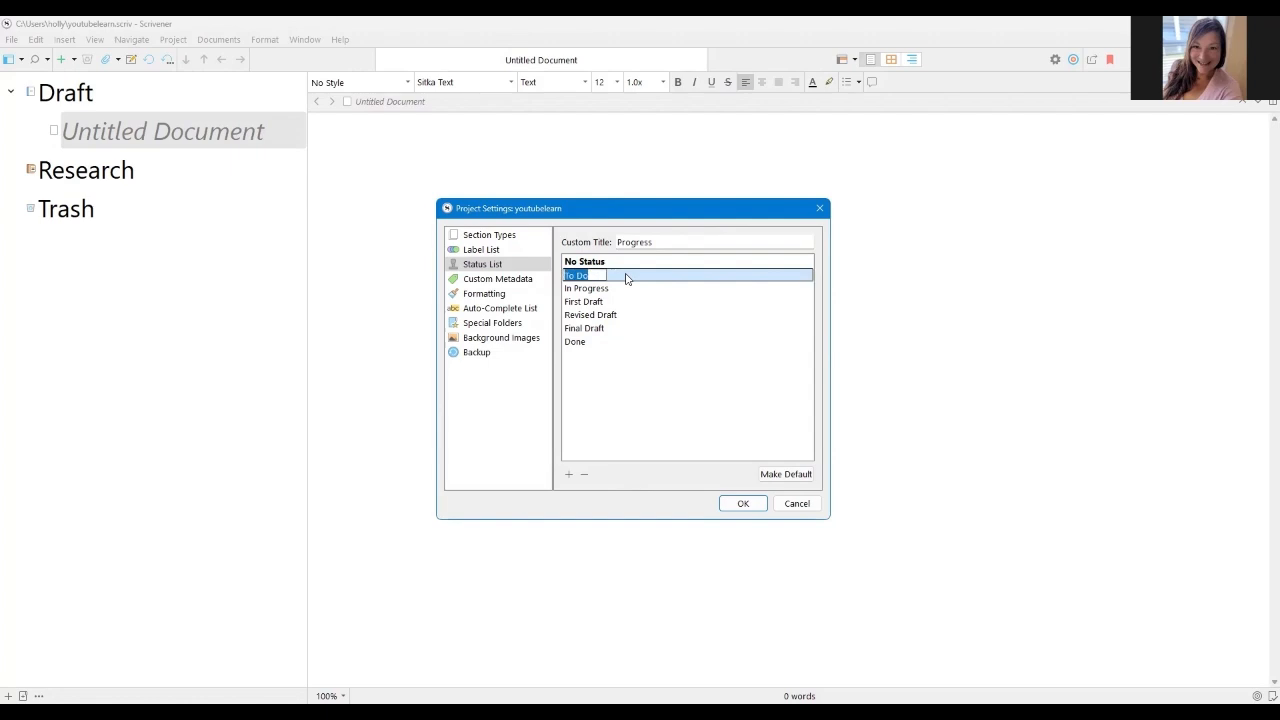
{"action": "type", "text": "Idea Only"}
{"action": "left_click", "coordinate": [624, 287]}
{"action": "left_click", "coordinate": [624, 287]}
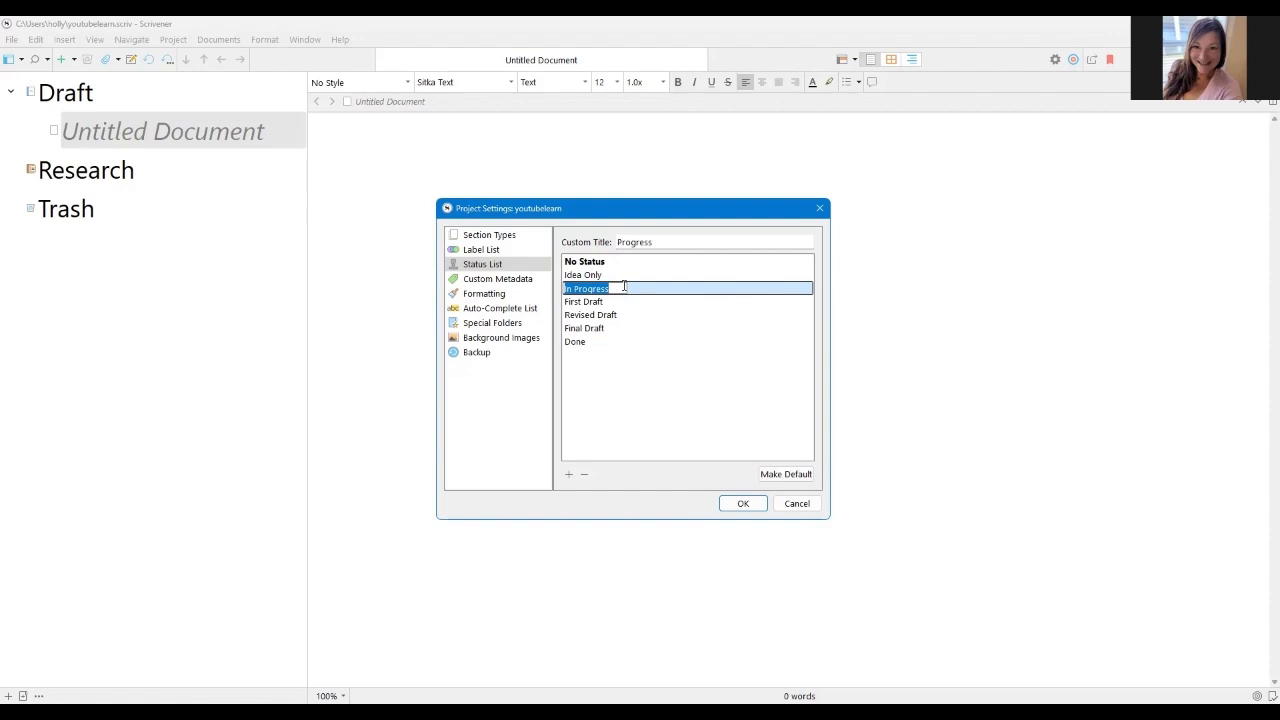
{"action": "type", "text": "Zero Draft"}
{"action": "left_click", "coordinate": [616, 301]}
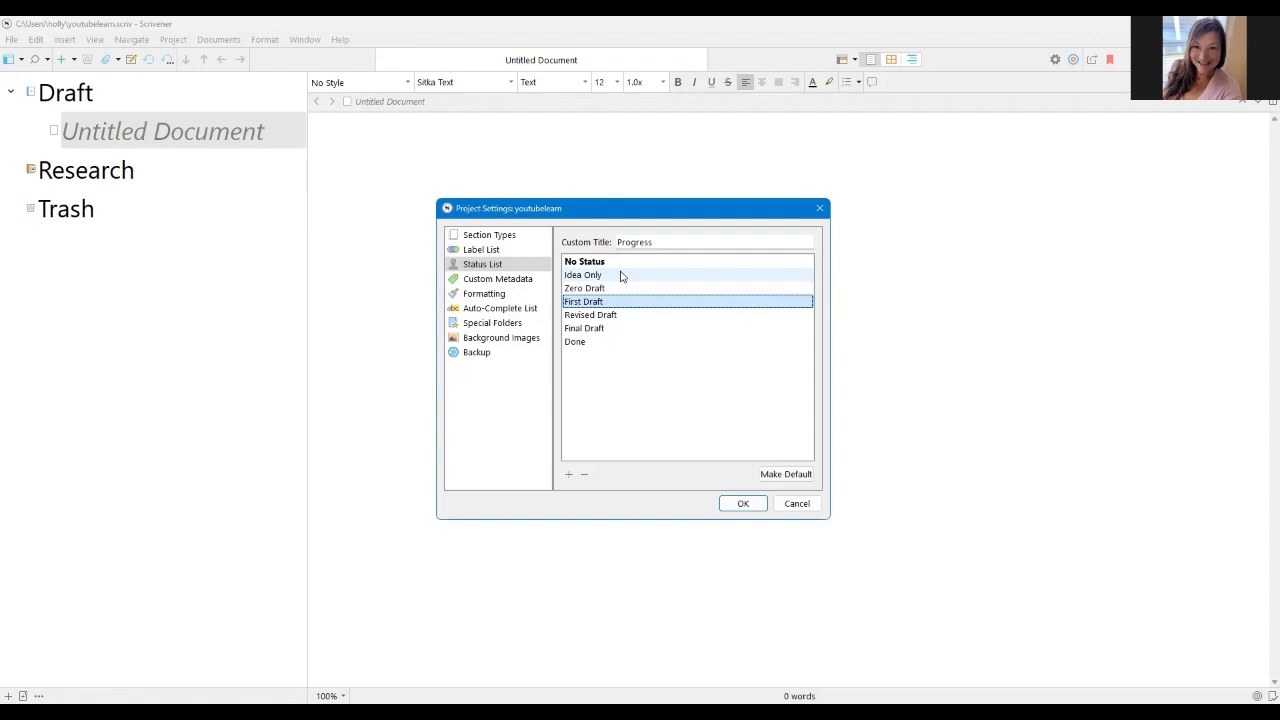
Step: Add a custom metadata field named Setting and give it colored text in blue (#0000ff)
{"action": "left_click", "coordinate": [505, 284]}
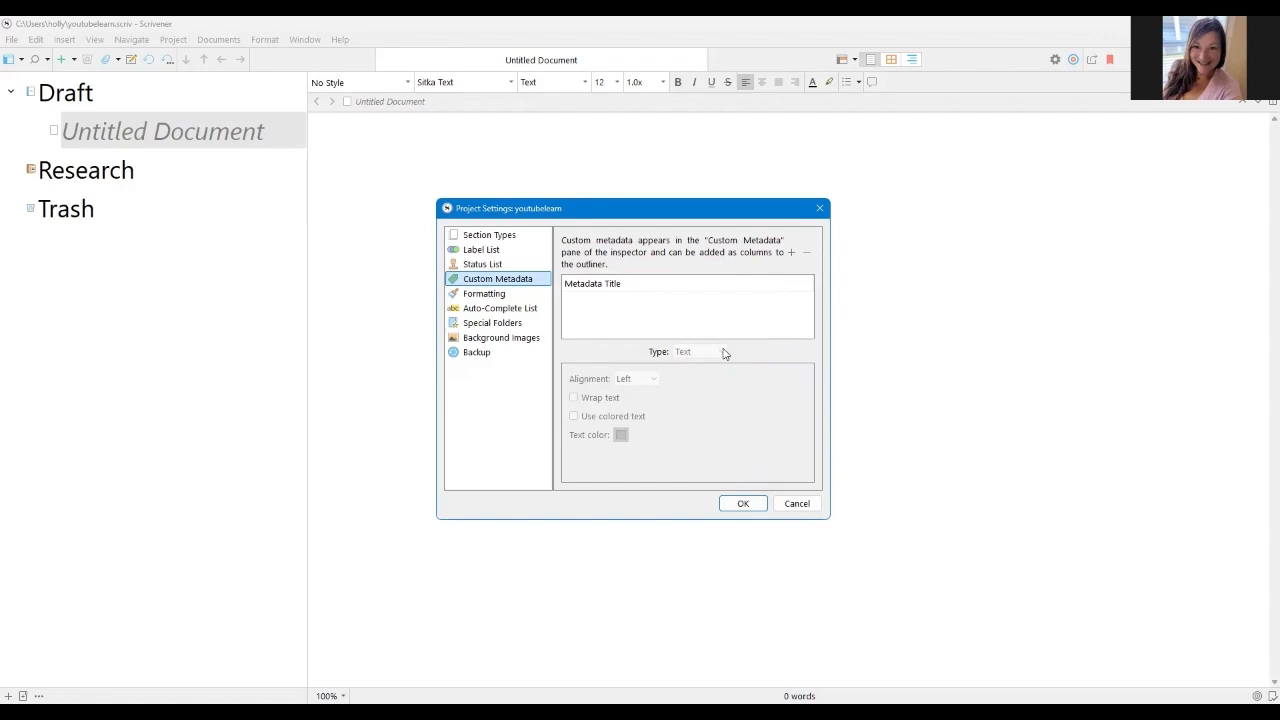
{"action": "left_click", "coordinate": [790, 254]}
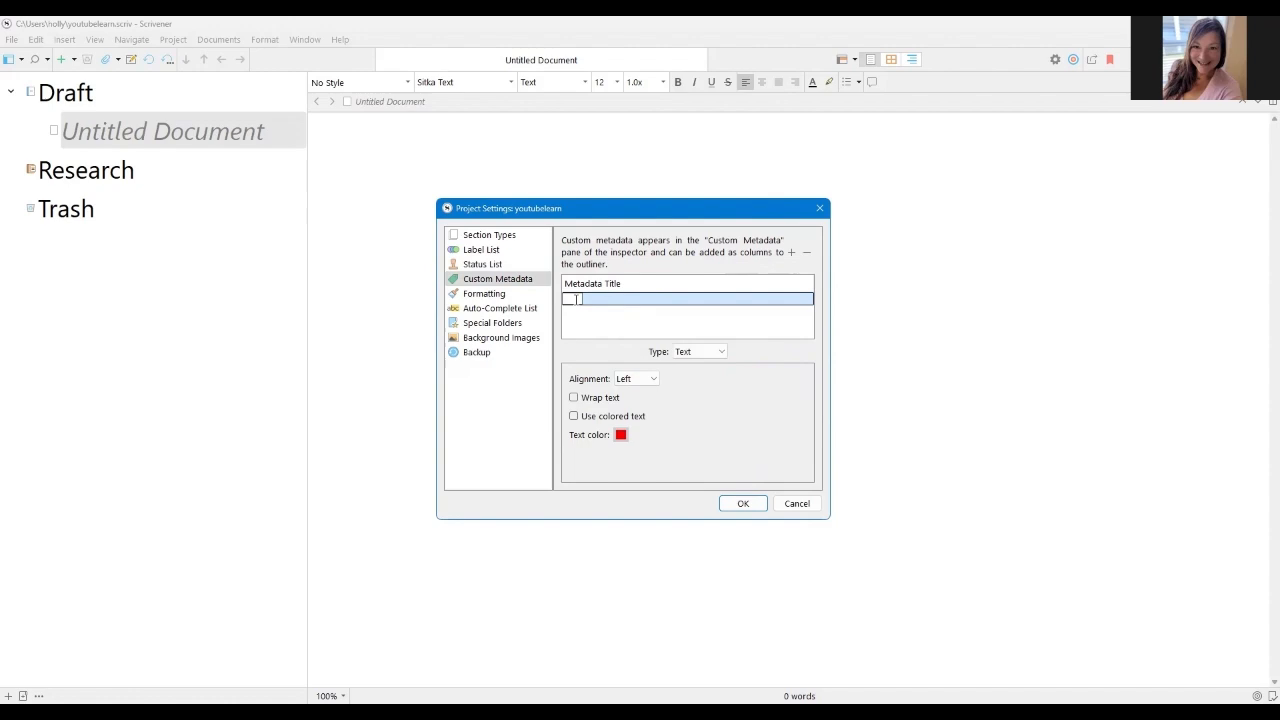
{"action": "type", "text": "Setting"}
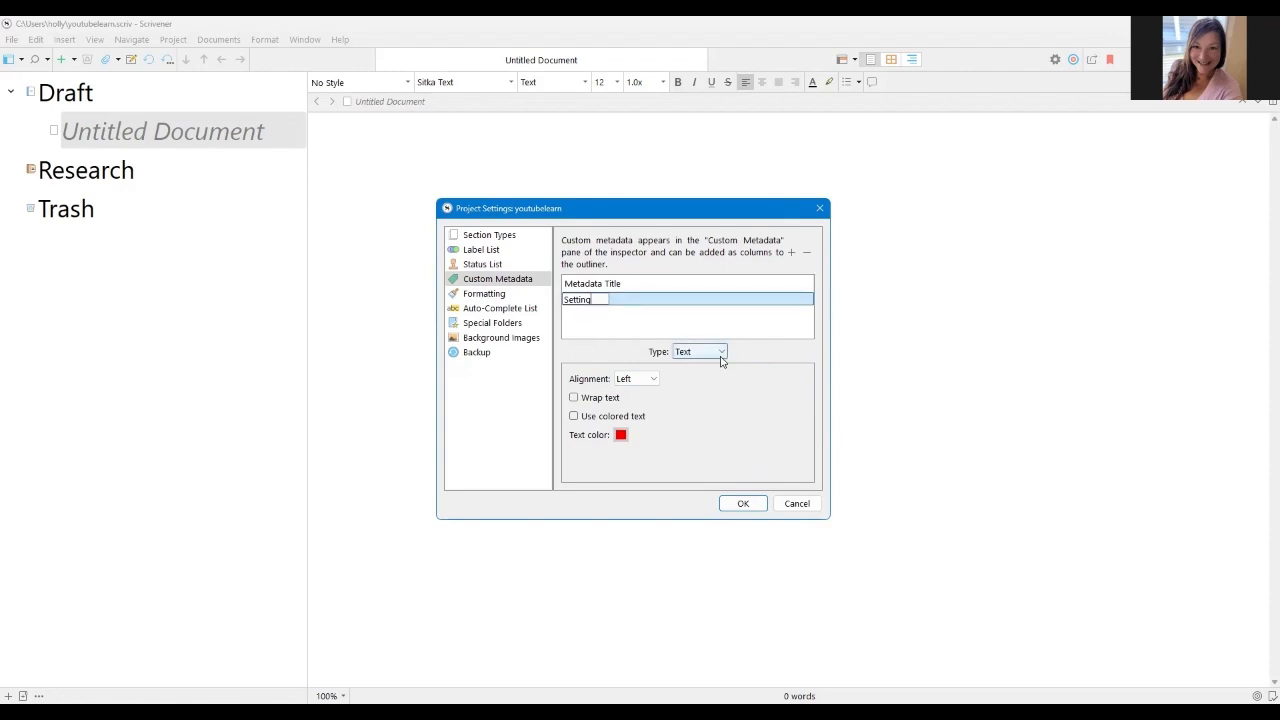
{"action": "left_click", "coordinate": [573, 416]}
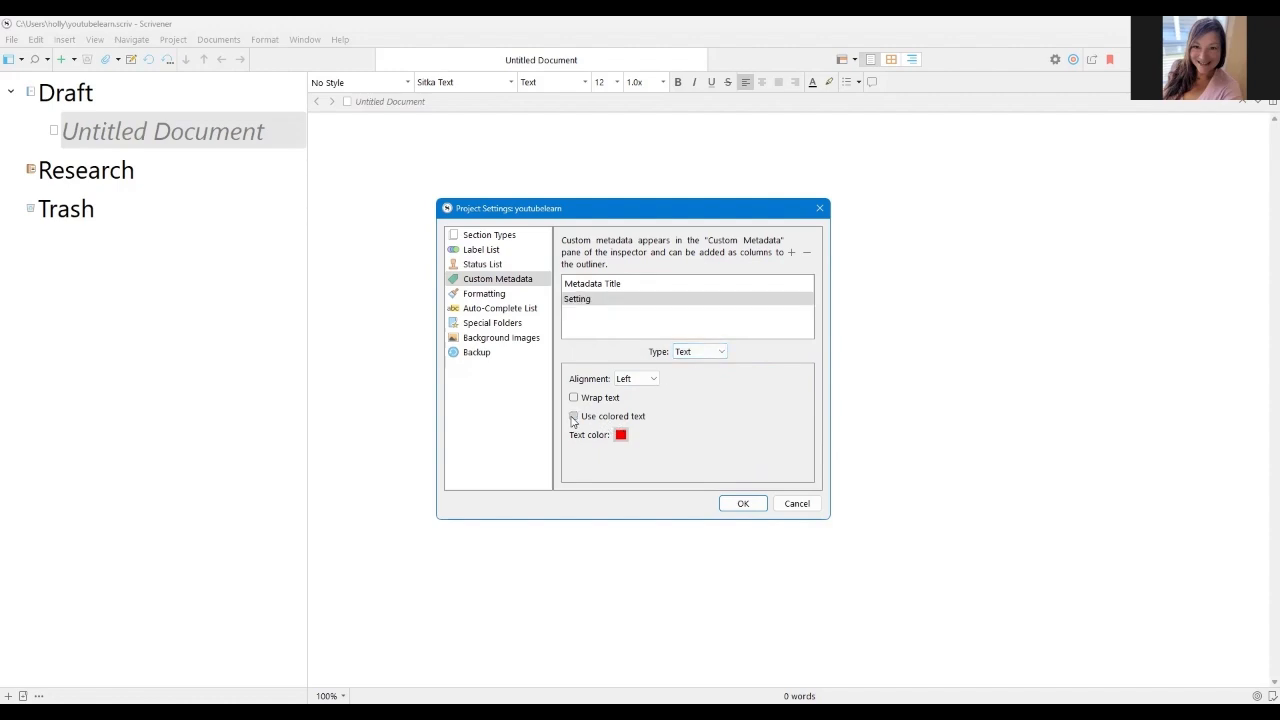
{"action": "left_click", "coordinate": [620, 436]}
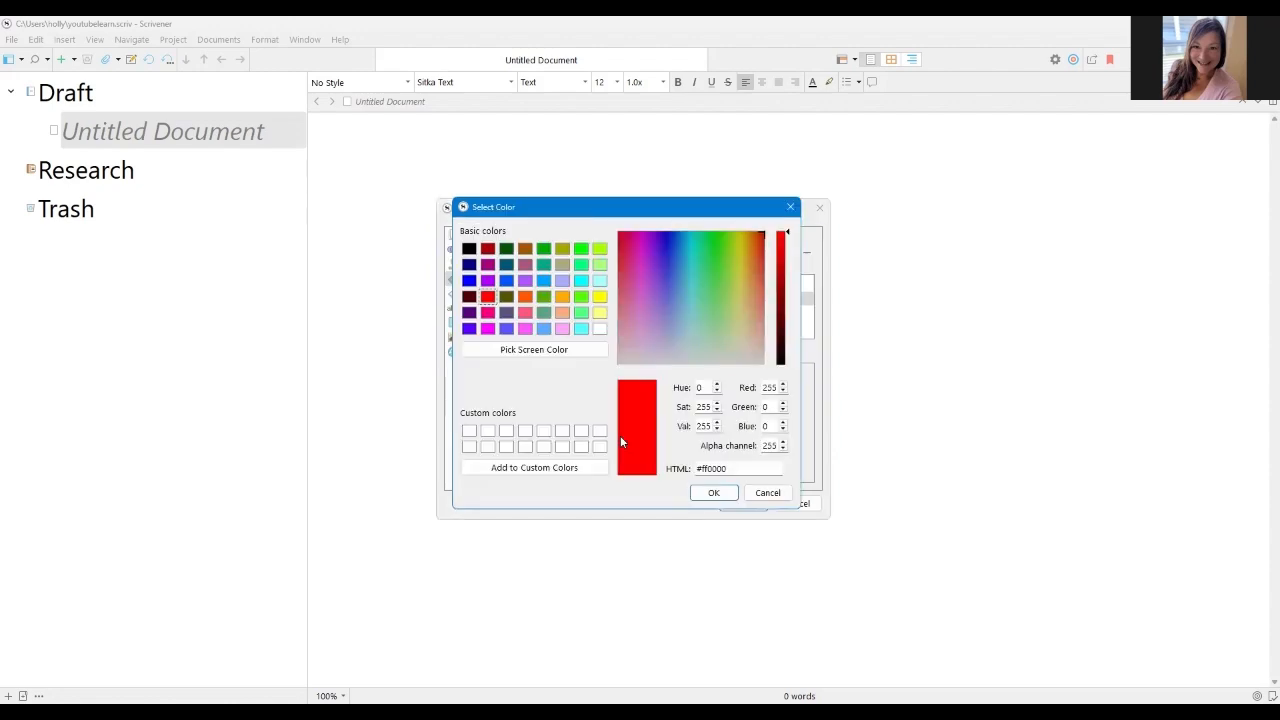
{"action": "left_click", "coordinate": [469, 281]}
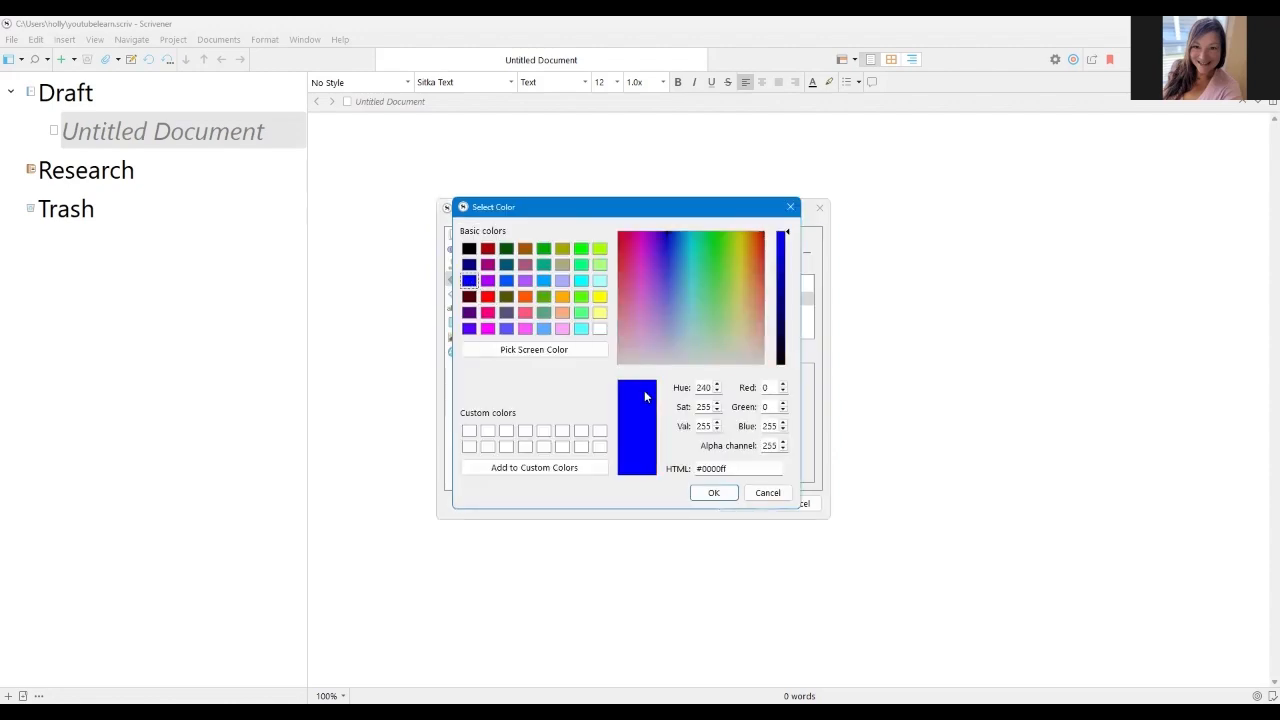
{"action": "left_click", "coordinate": [713, 494]}
{"action": "key", "text": "ctrl"}
{"action": "key", "text": "ctrl"}
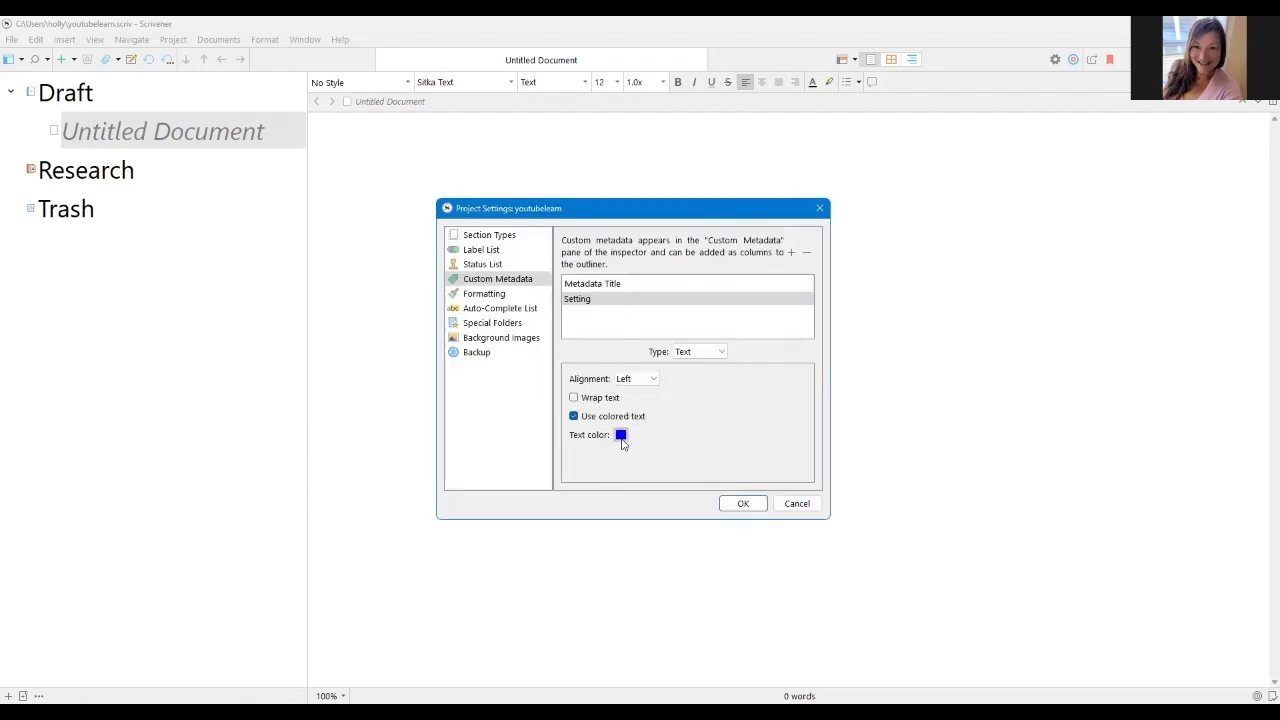
Step: Add a custom metadata field named Characters and enable colored text for it
{"action": "left_click", "coordinate": [790, 253]}
{"action": "type", "text": "Cha"}
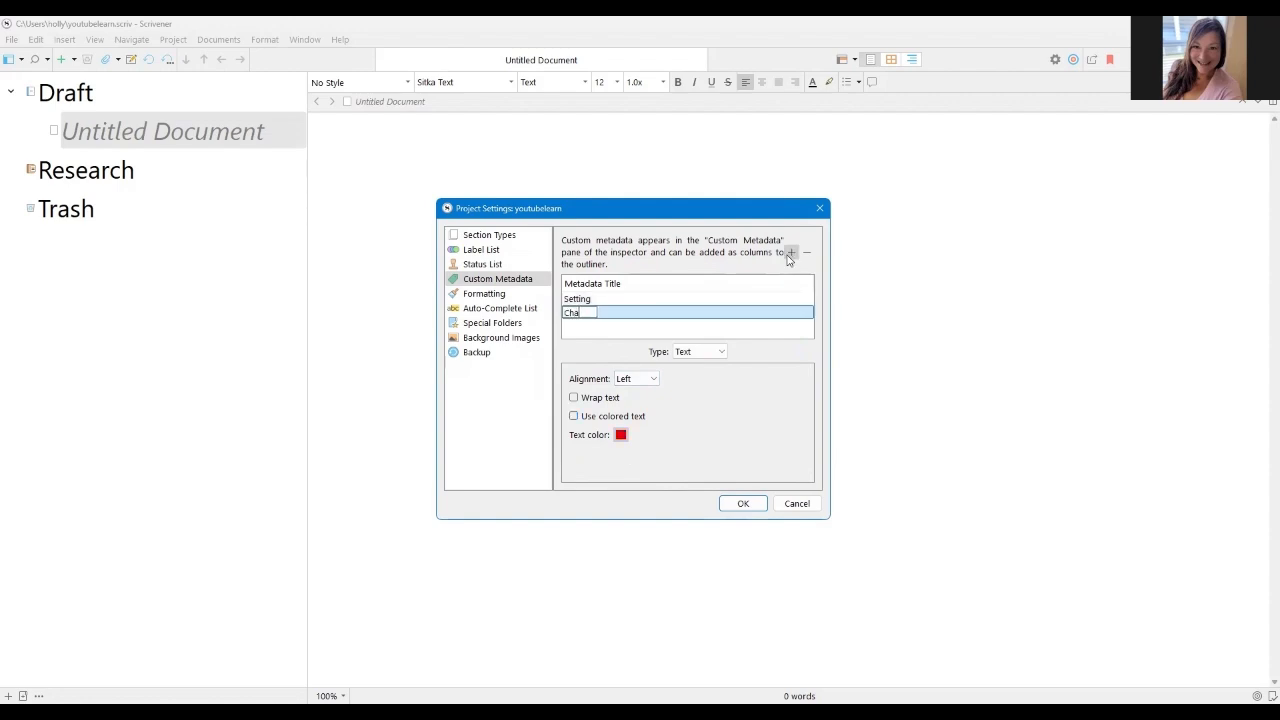
{"action": "type", "text": "racters"}
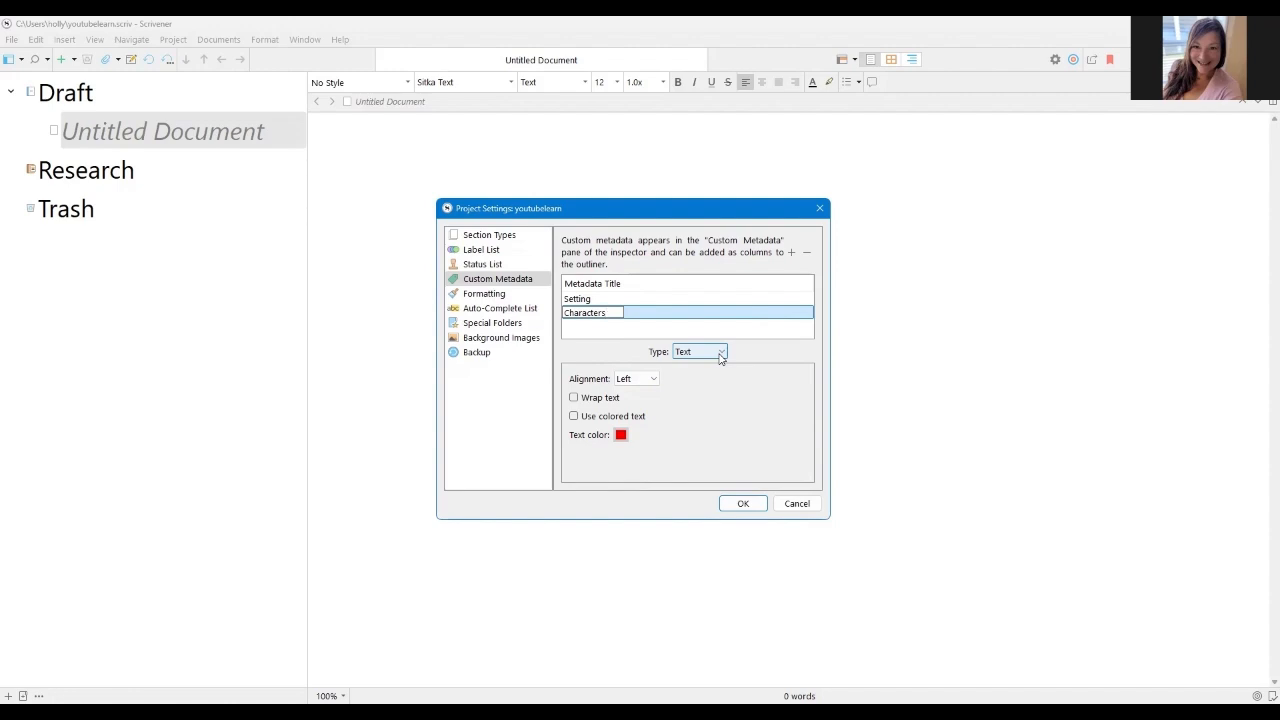
{"action": "left_click", "coordinate": [574, 417]}
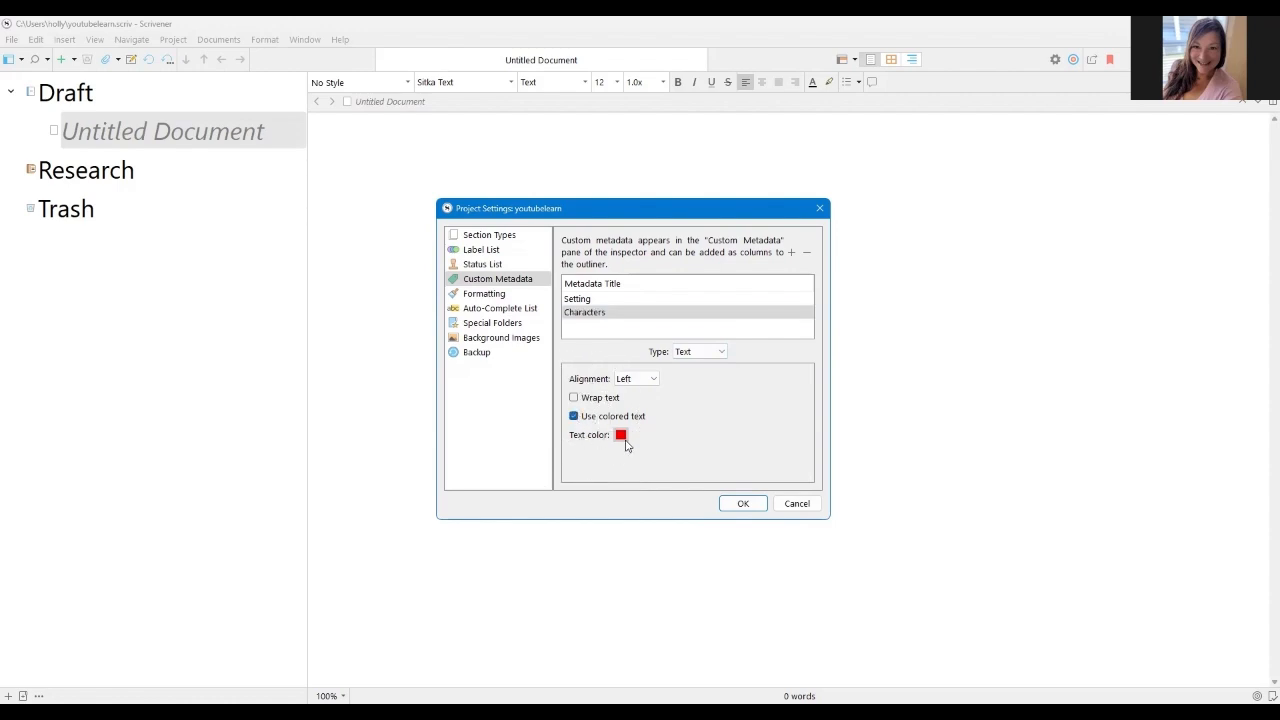
Step: Add a custom metadata field named Critiqued? with the Checkbox type
{"action": "left_click", "coordinate": [791, 254]}
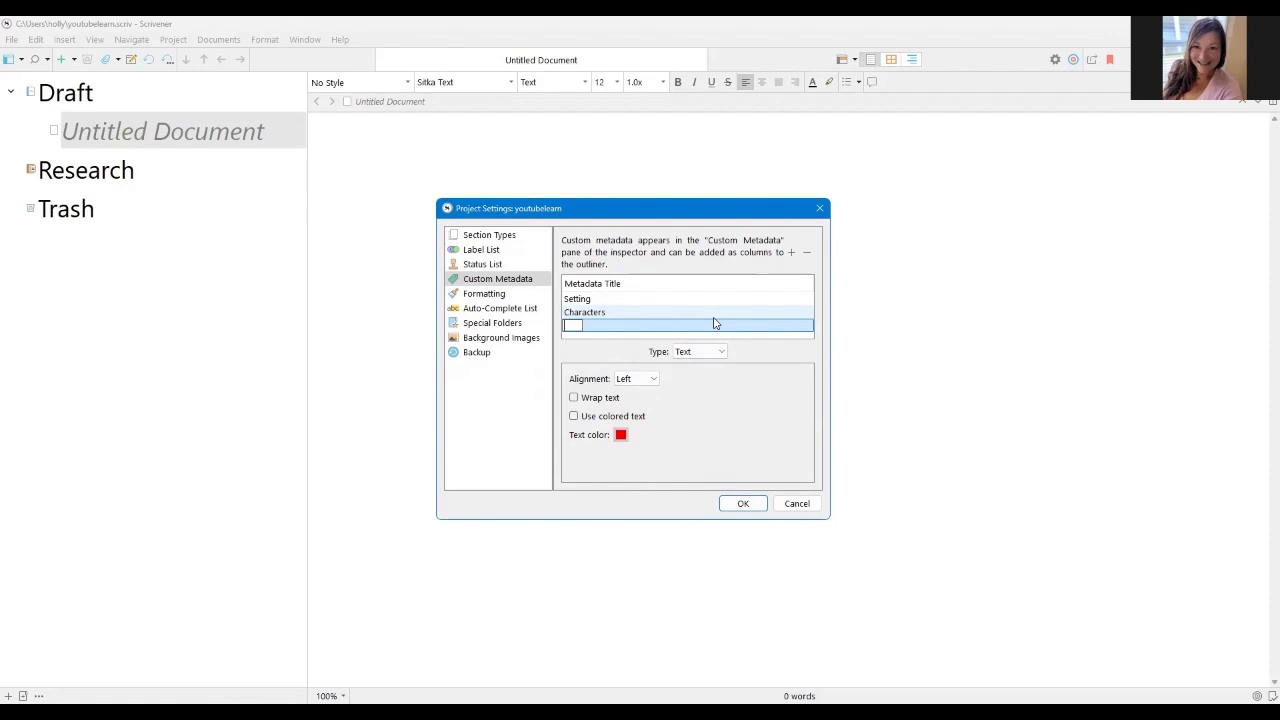
{"action": "type", "text": "Critiqued?"}
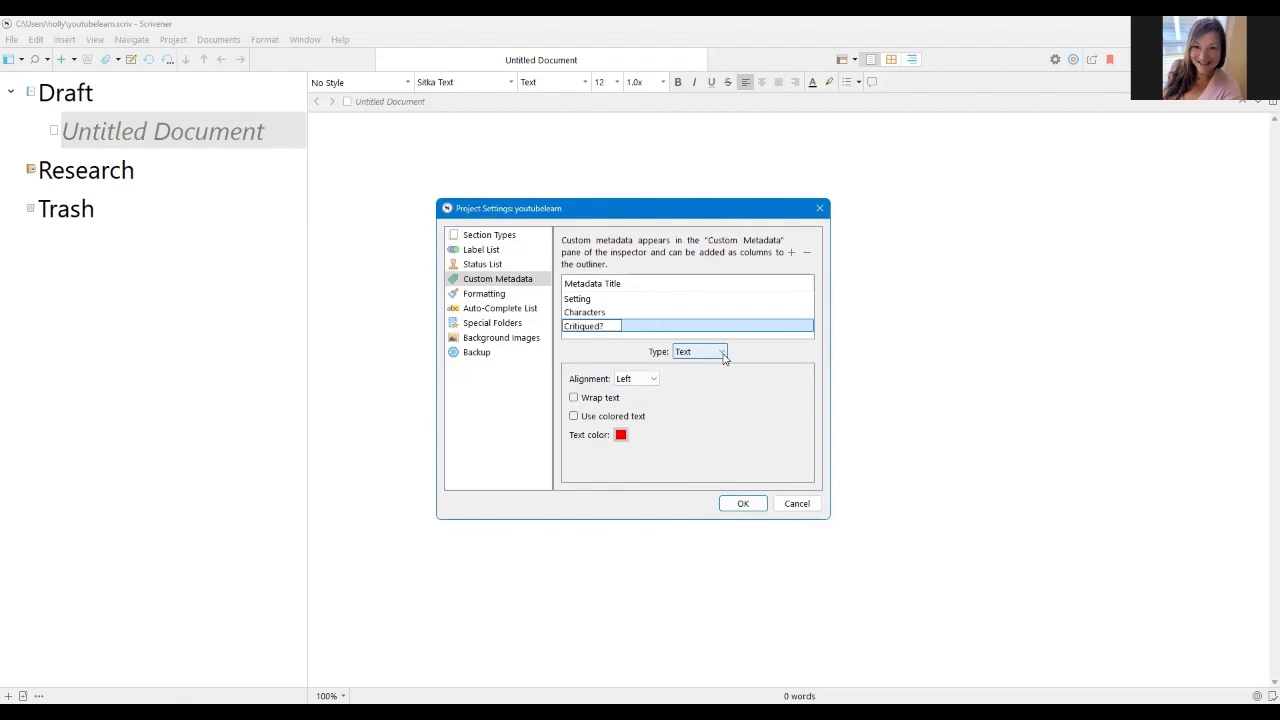
{"action": "left_click", "coordinate": [724, 359]}
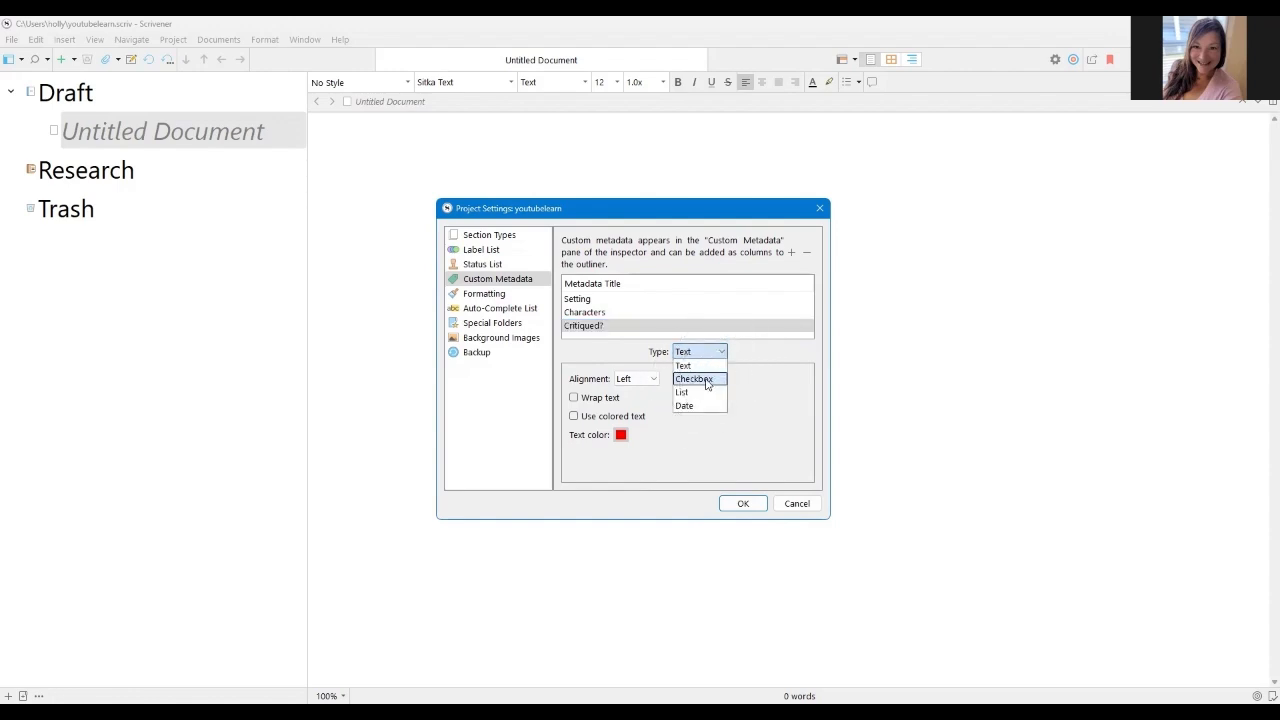
{"action": "left_click", "coordinate": [706, 381]}
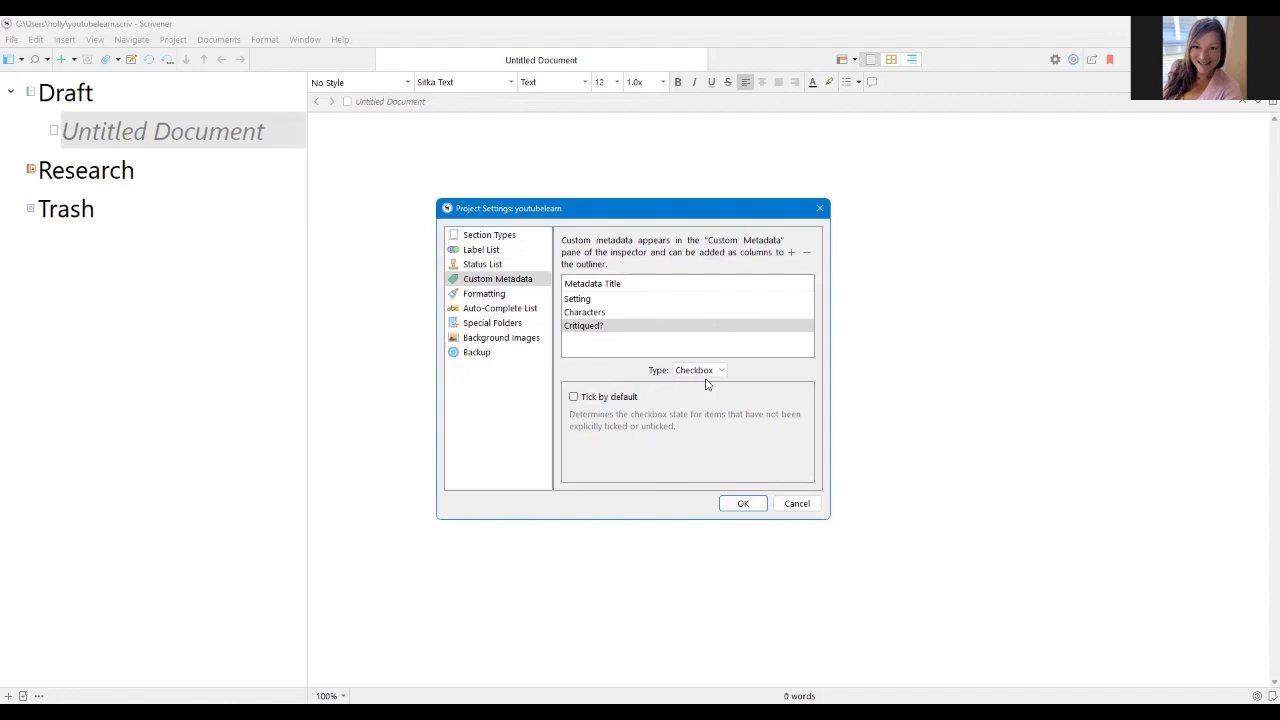
Step: Add a custom metadata field named Timeline with the List type
{"action": "left_click", "coordinate": [791, 253]}
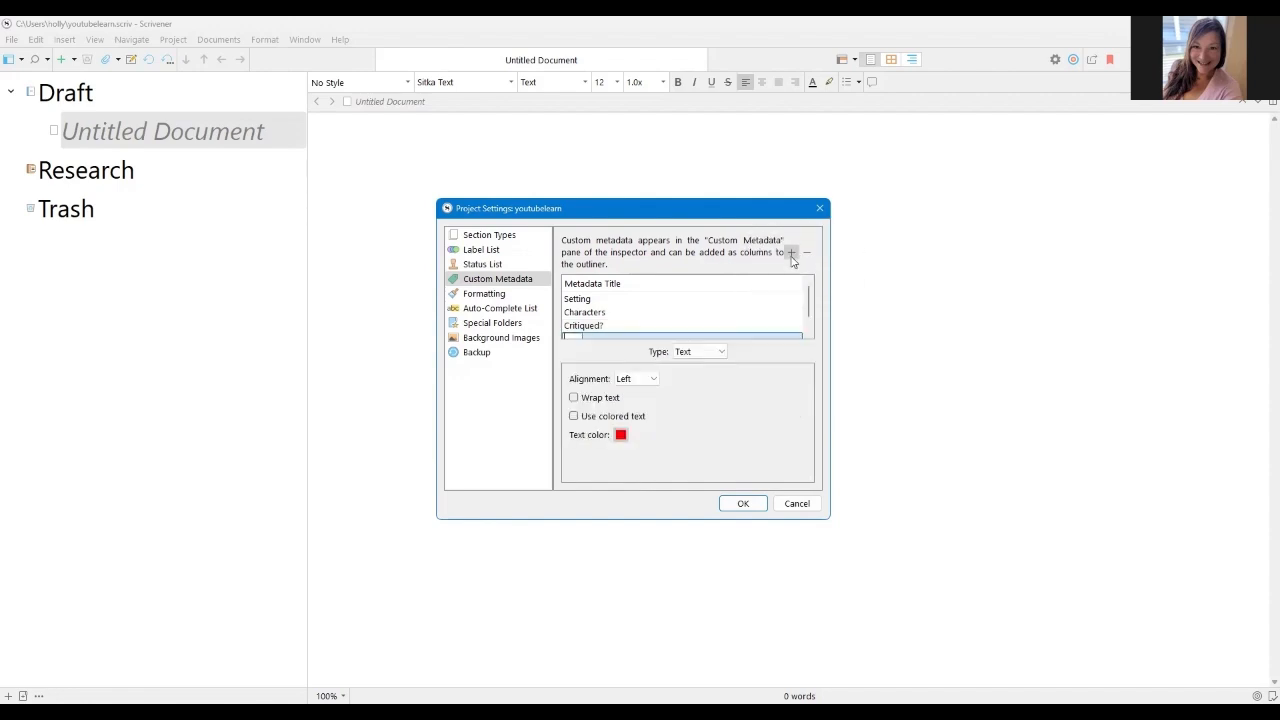
{"action": "type", "text": "Timeline"}
{"action": "left_click", "coordinate": [810, 296]}
{"action": "left_click_drag", "start_coordinate": [810, 300], "coordinate": [812, 308]}
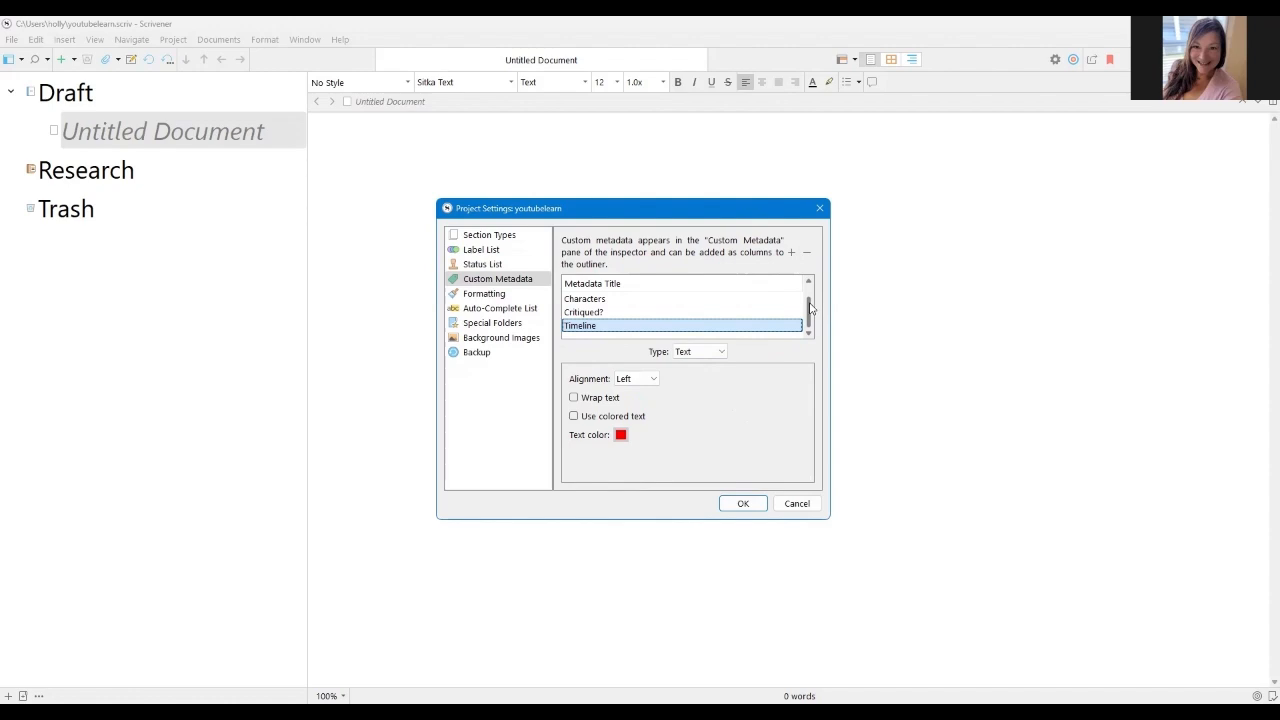
{"action": "left_click", "coordinate": [722, 354]}
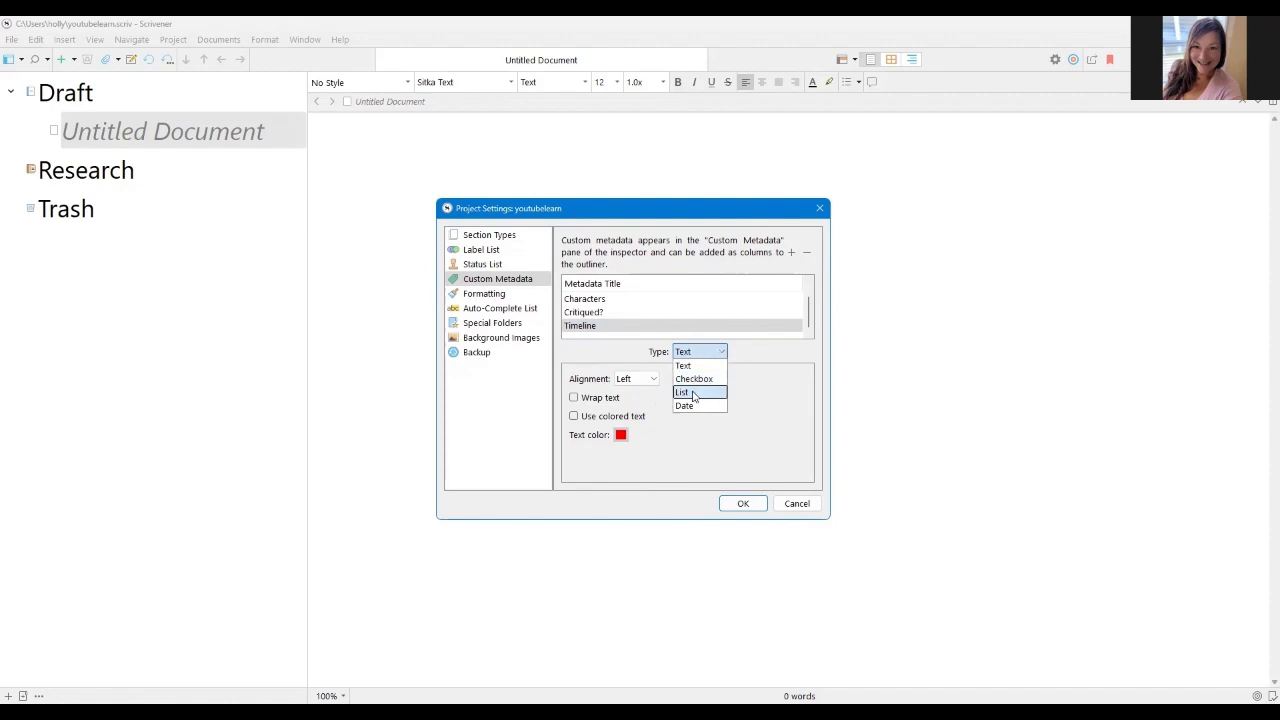
{"action": "left_click", "coordinate": [694, 396]}
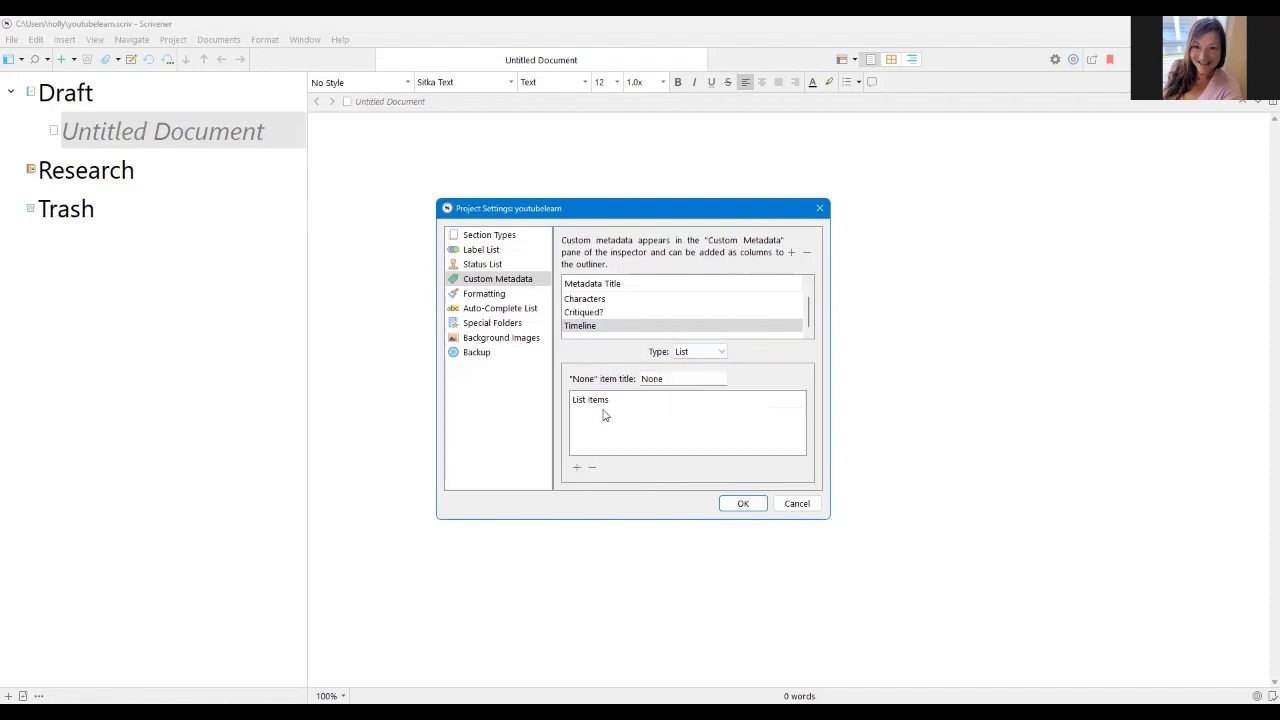
Step: Add the list items 1750 and Present time to the Timeline metadata field
{"action": "left_click", "coordinate": [576, 470]}
{"action": "left_click", "coordinate": [576, 470]}
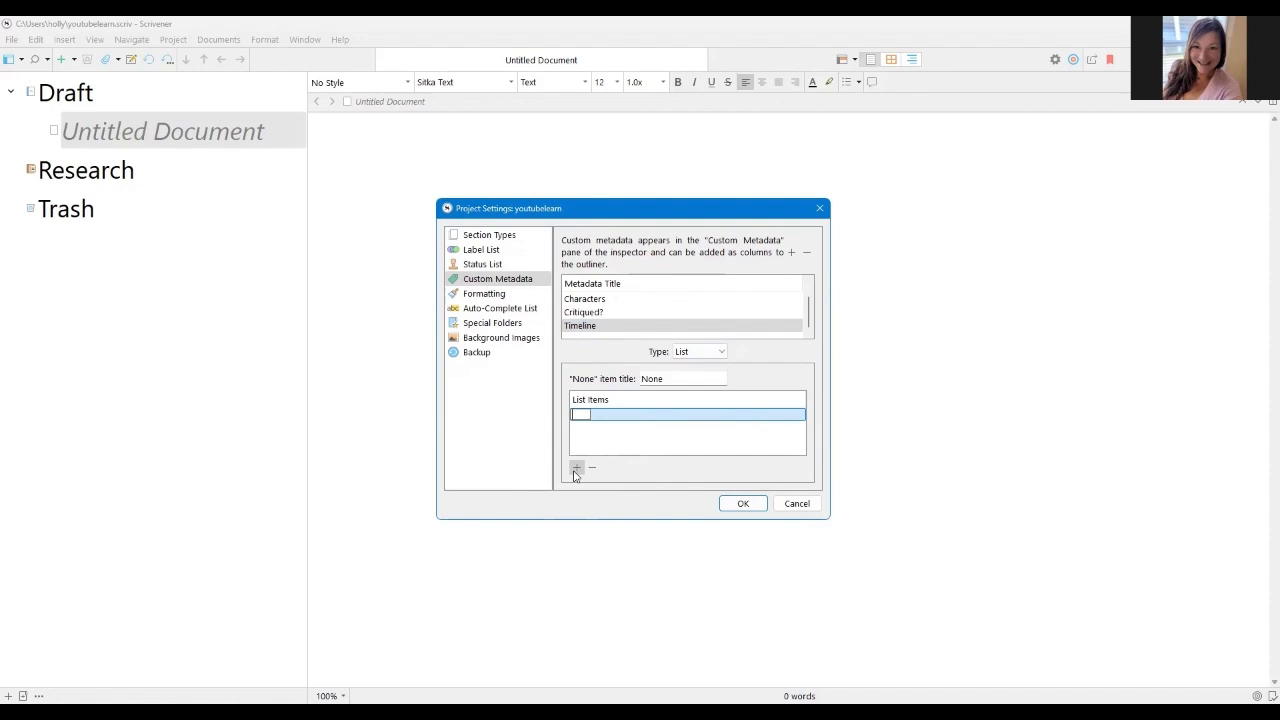
{"action": "type", "text": "1750"}
{"action": "left_click", "coordinate": [576, 468]}
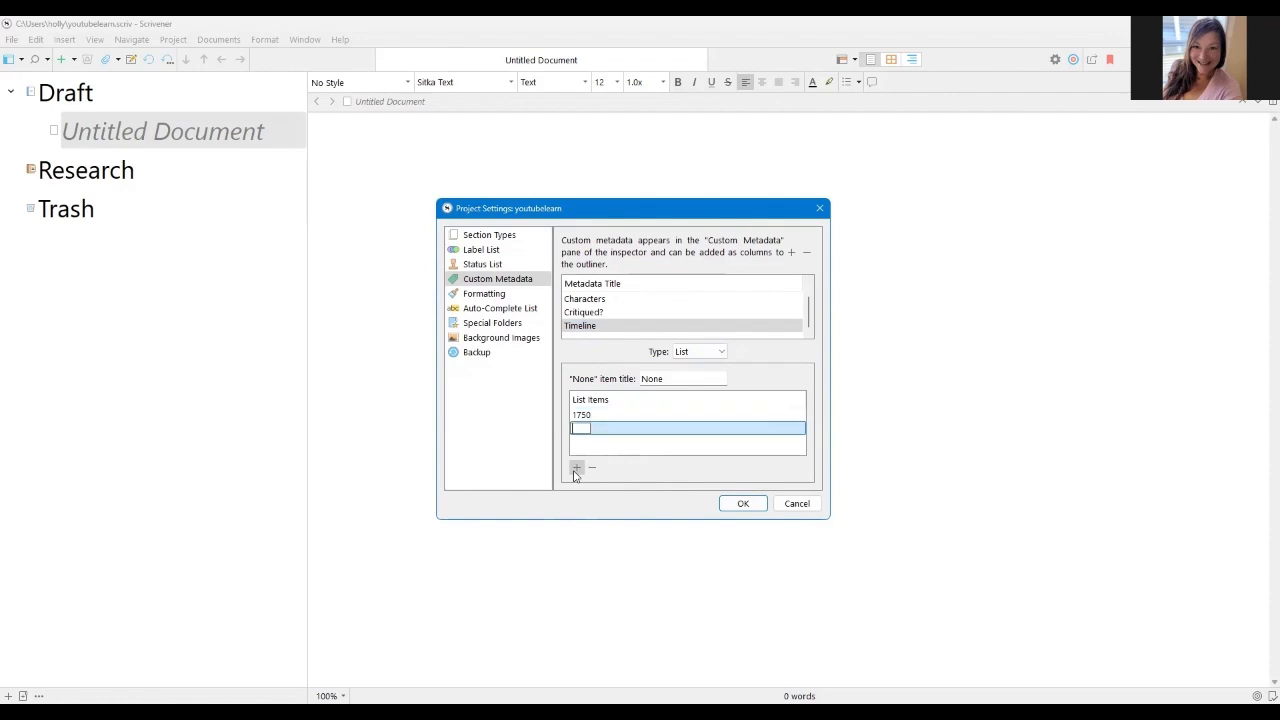
{"action": "type", "text": "Present time"}
{"action": "key", "text": "Return"}
{"action": "left_click", "coordinate": [576, 468]}
{"action": "left_click", "coordinate": [590, 437]}
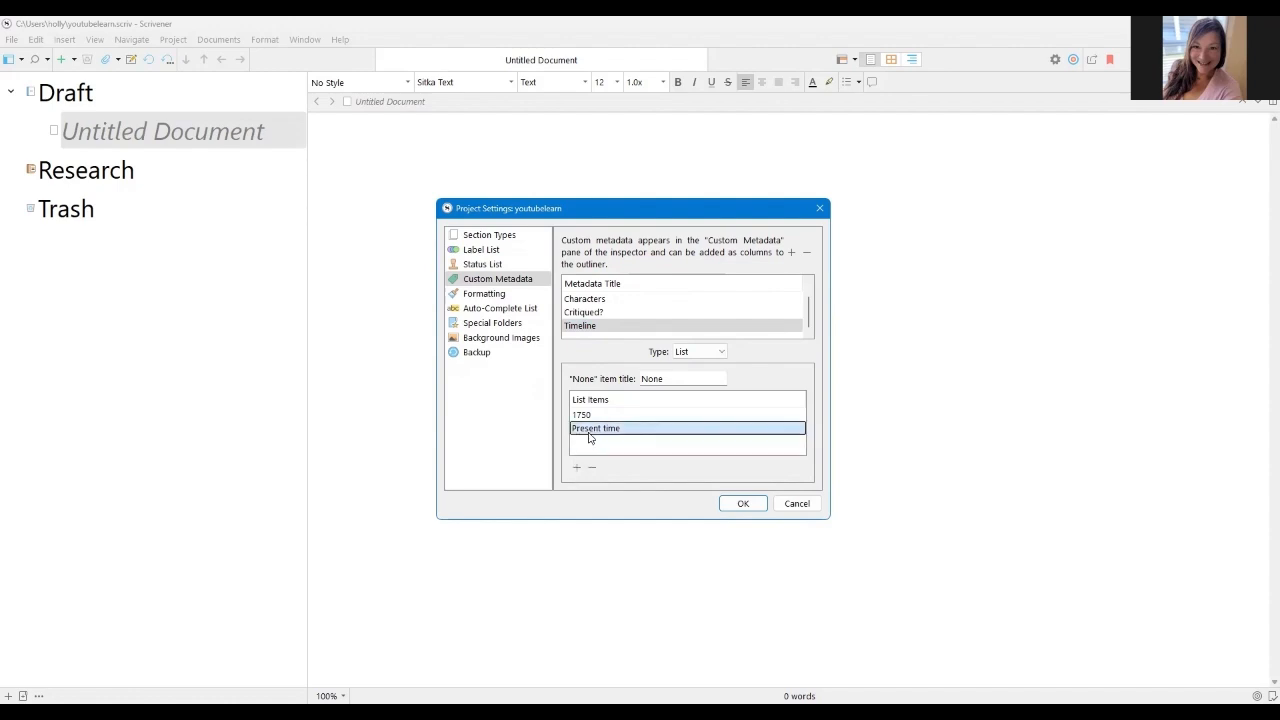
Step: Rename the Timeline list item 1750 to Monday and add a second list item for Tuesday
{"action": "double_click", "coordinate": [591, 417]}
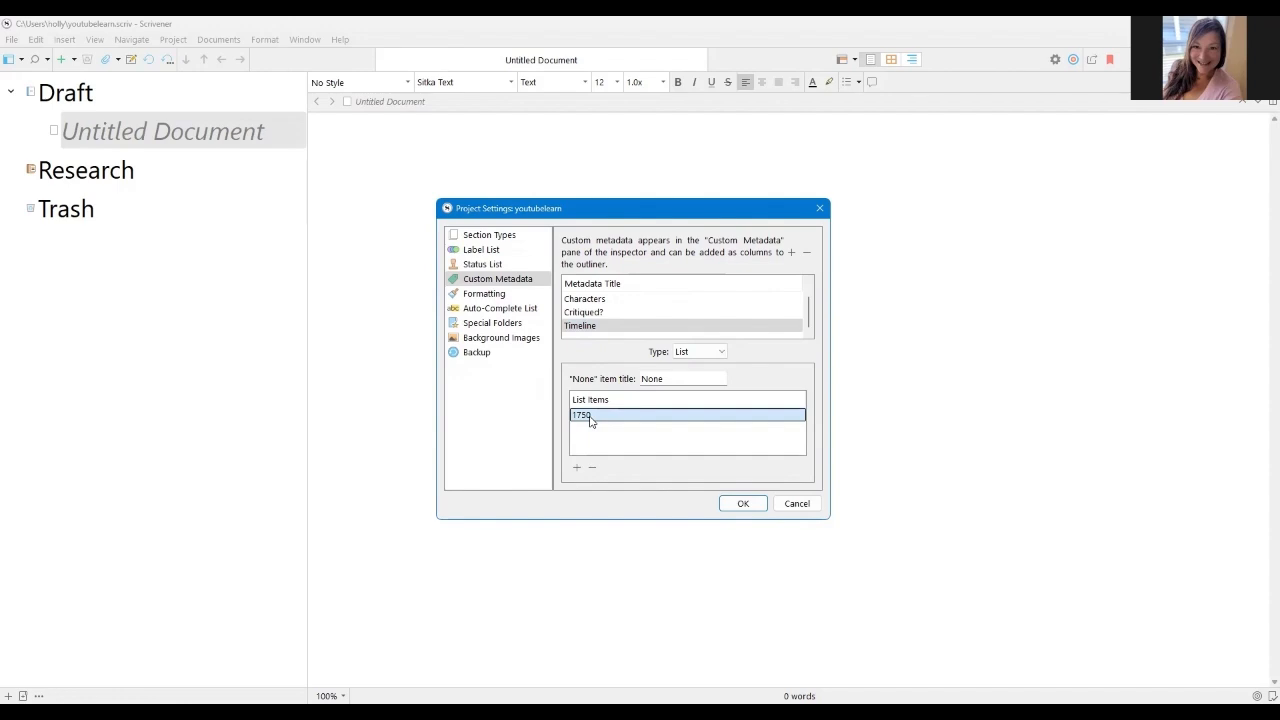
{"action": "key", "text": "BackSpace"}
{"action": "key", "text": "BackSpace"}
{"action": "key", "text": "BackSpace"}
{"action": "key", "text": "BackSpace"}
{"action": "type", "text": "Monday"}
{"action": "key", "text": "Return"}
{"action": "left_click", "coordinate": [577, 468]}
{"action": "type", "text": "Tuesdsay"}
{"action": "key", "text": "Return"}
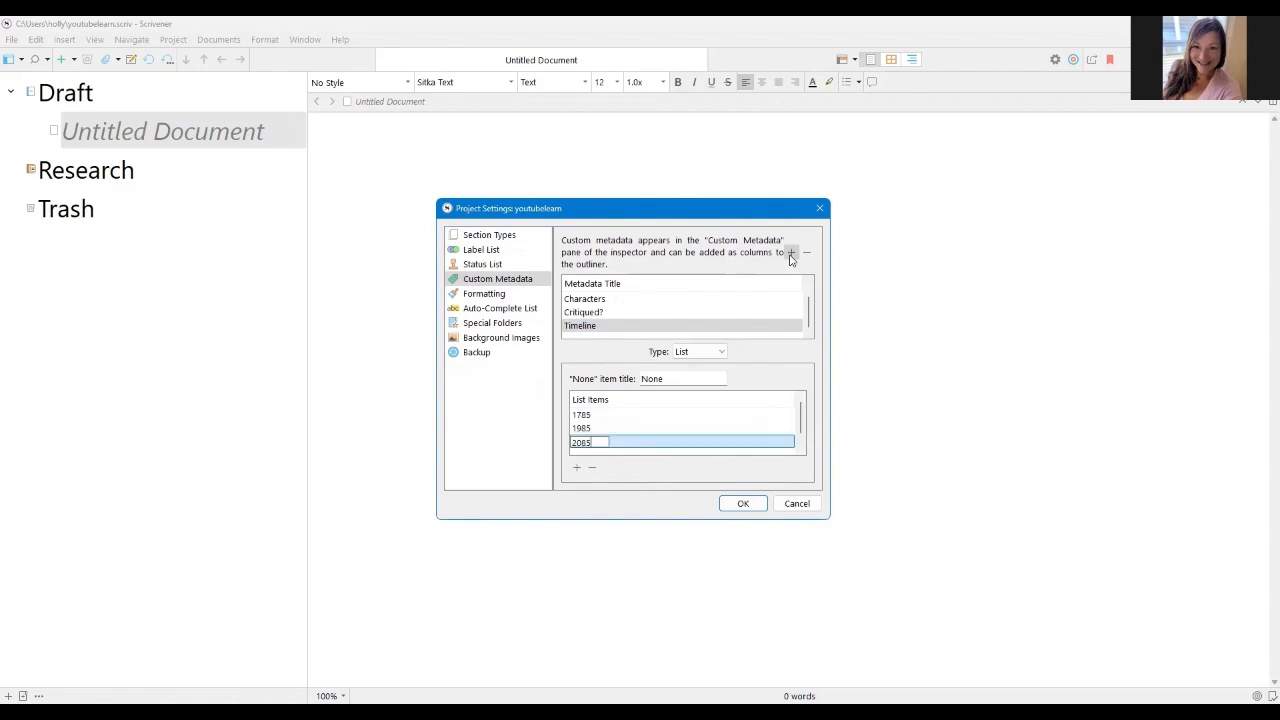
Step: Add a custom metadata field named Pacing with the List type
{"action": "left_click", "coordinate": [791, 254]}
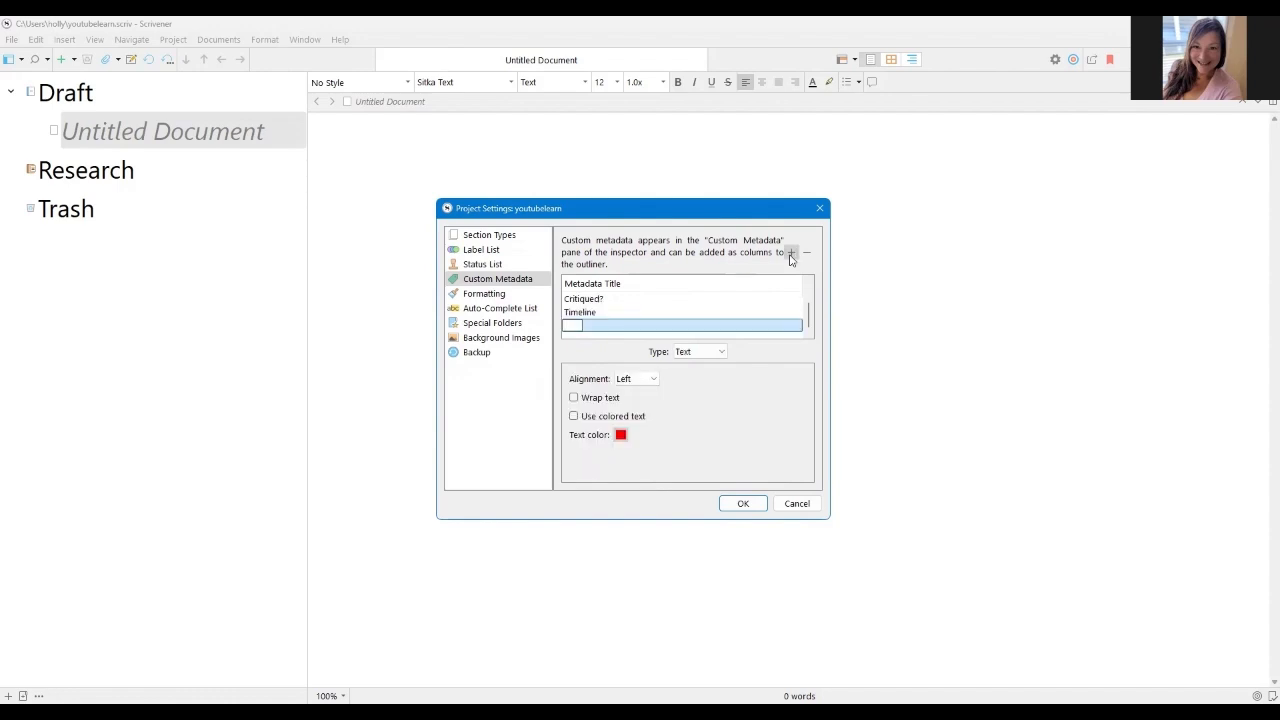
{"action": "type", "text": "Pa cing"}
{"action": "key", "text": "BackSpace"}
{"action": "key", "text": "BackSpace"}
{"action": "key", "text": "BackSpace"}
{"action": "key", "text": "BackSpace"}
{"action": "key", "text": "BackSpace"}
{"action": "type", "text": "cing"}
{"action": "left_click", "coordinate": [726, 356]}
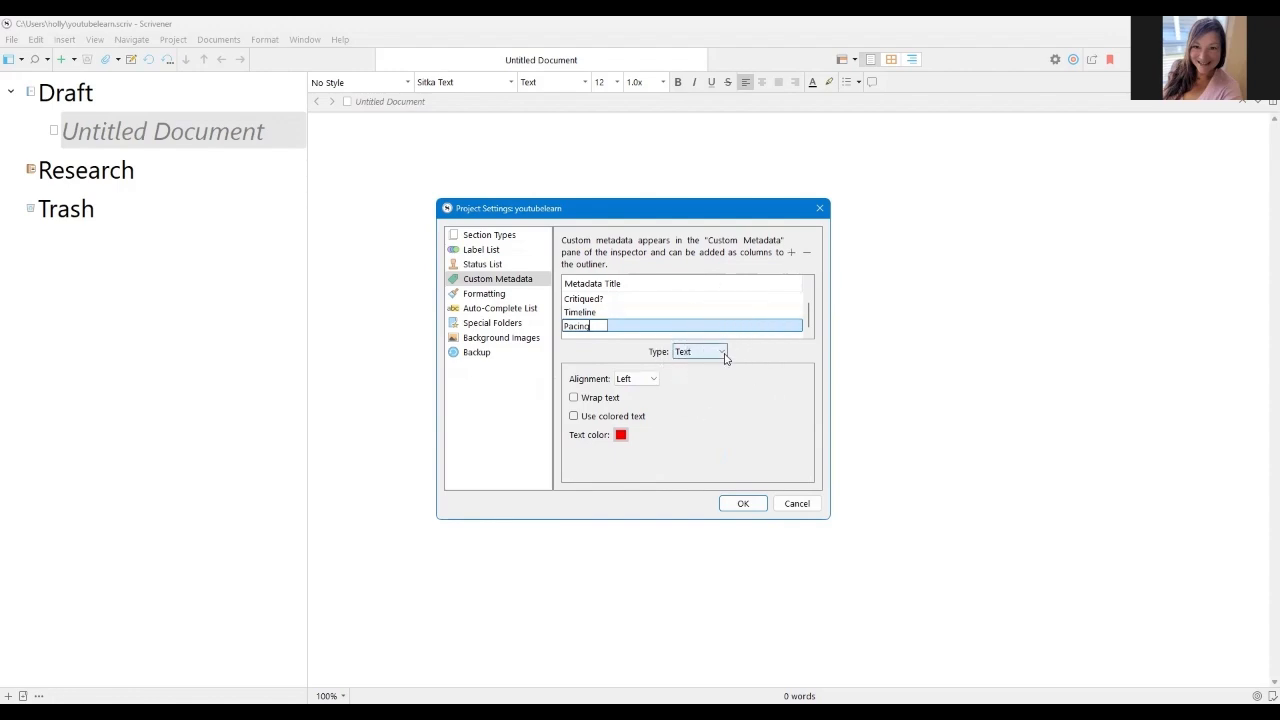
{"action": "left_click", "coordinate": [726, 357]}
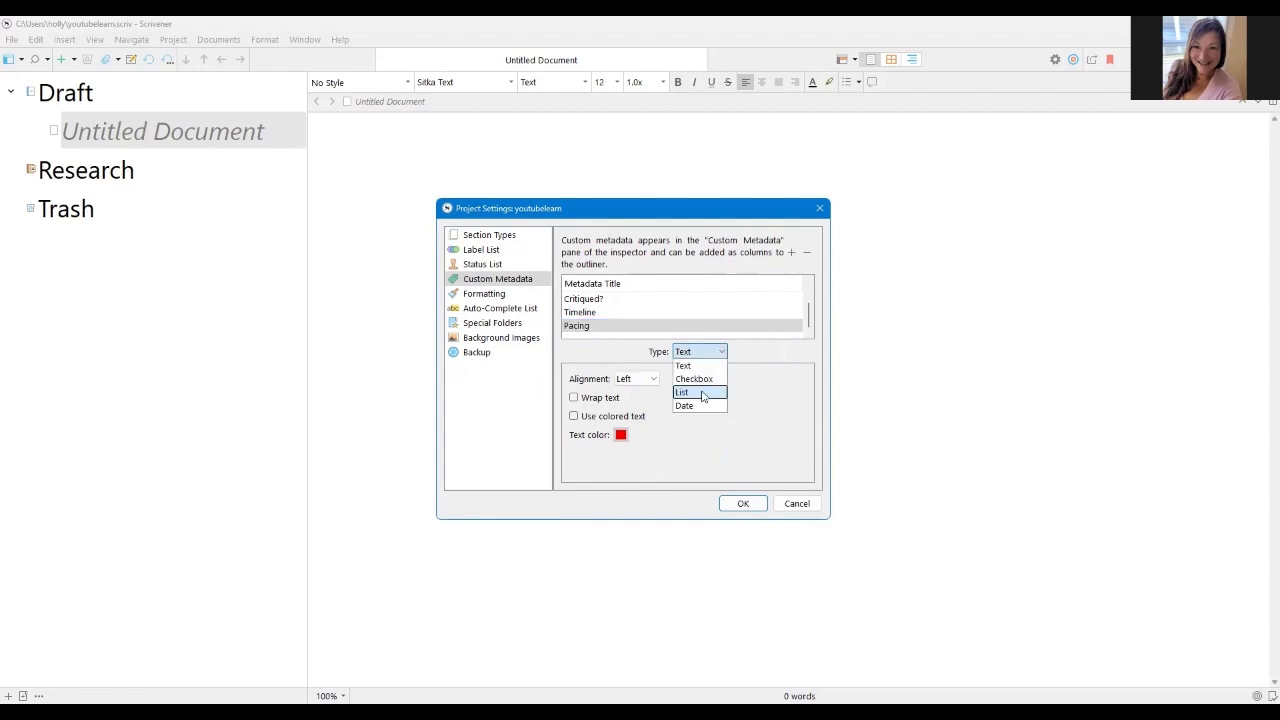
{"action": "left_click", "coordinate": [675, 394]}
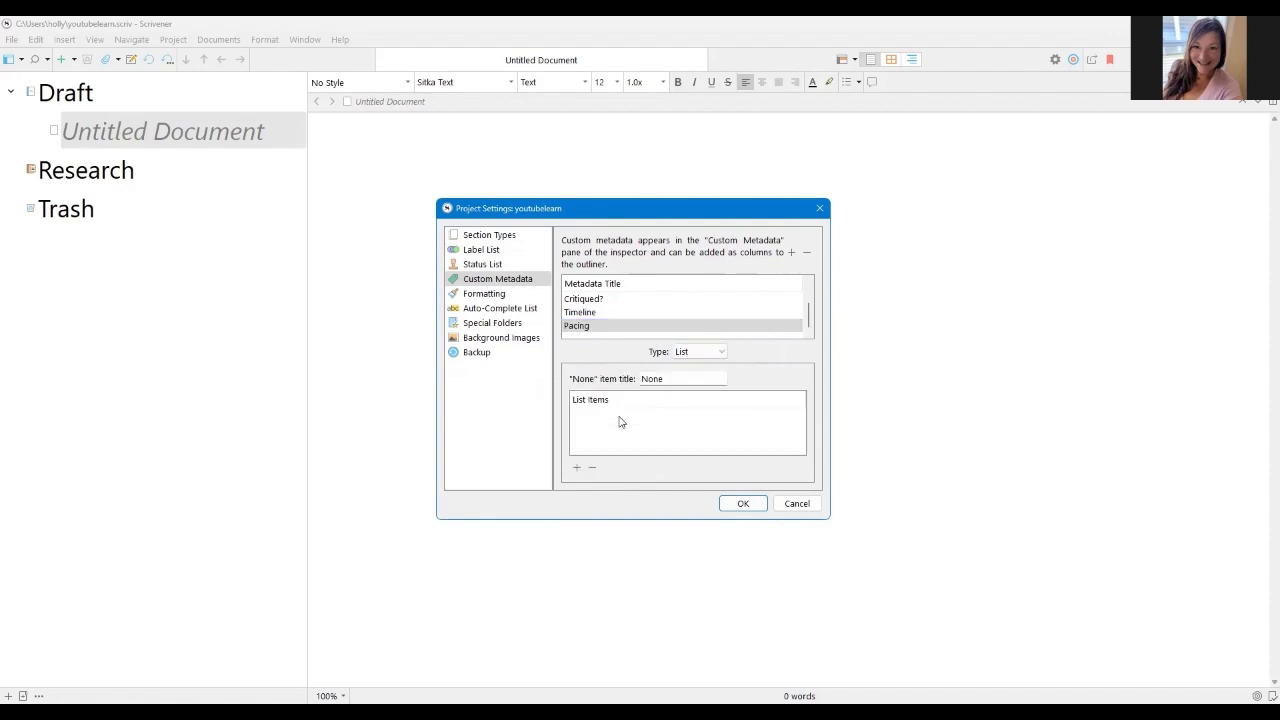
Step: Add the list items Action and Nonaction to the Pacing metadata field, and save the project settings
{"action": "left_click", "coordinate": [578, 468]}
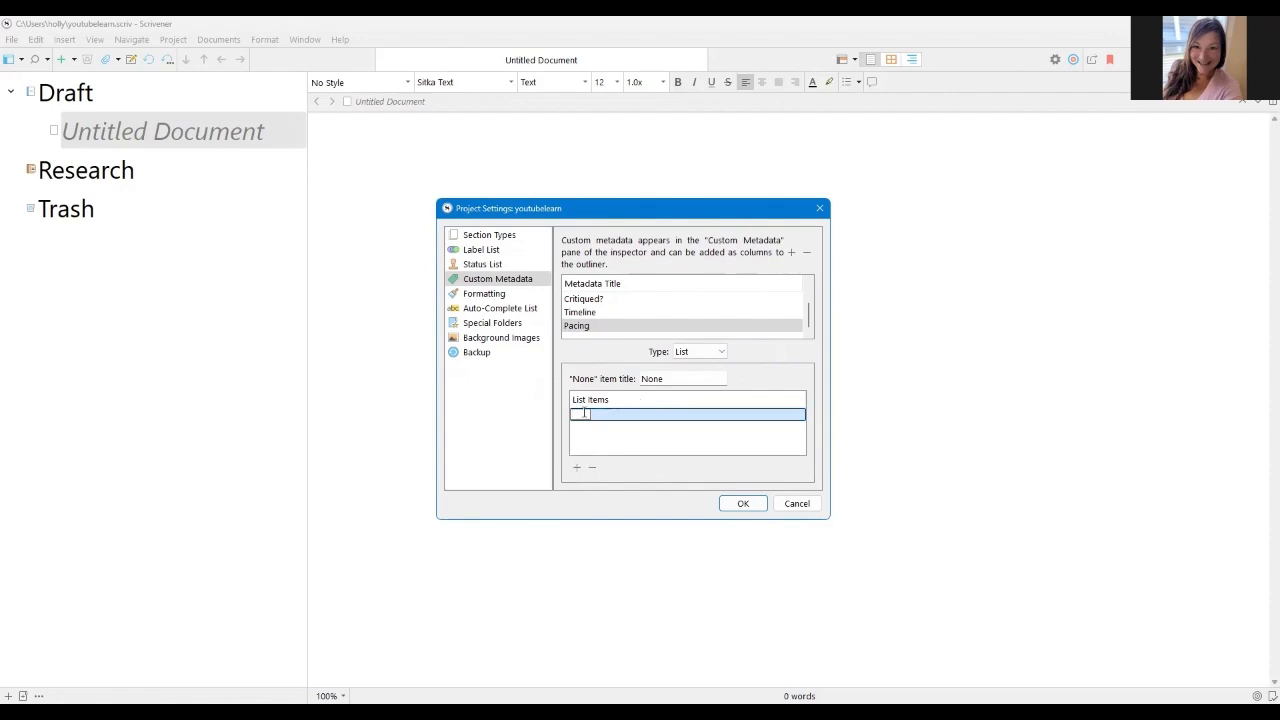
{"action": "type", "text": "Action"}
{"action": "key", "text": "Return"}
{"action": "left_click", "coordinate": [577, 469]}
{"action": "type", "text": "Nonaction"}
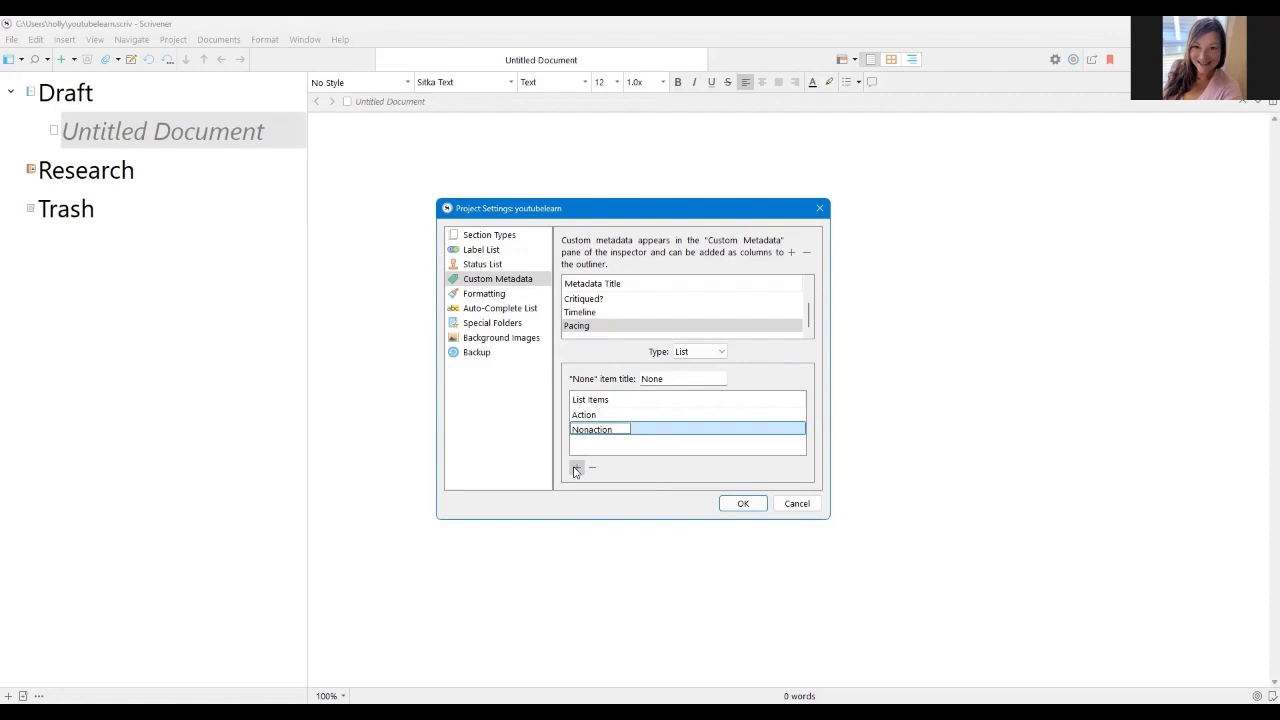
{"action": "type", "text": "-"}
{"action": "left_click", "coordinate": [577, 469]}
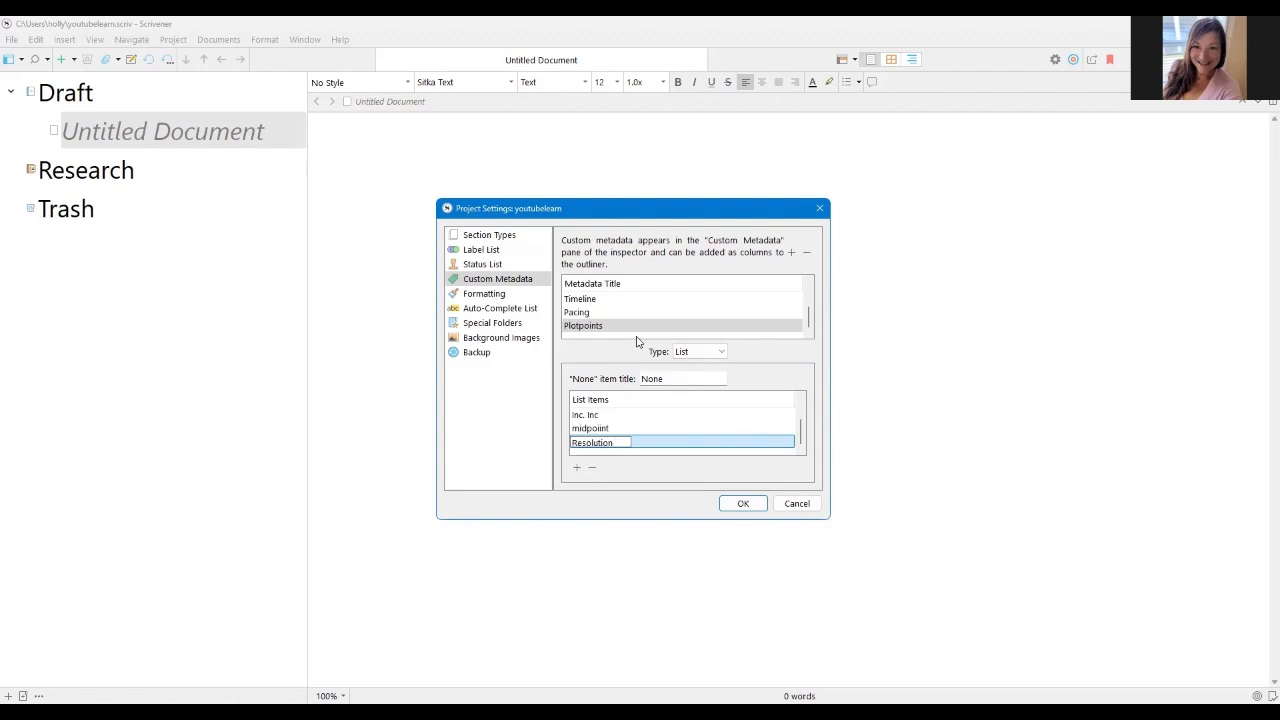
{"action": "left_click", "coordinate": [745, 507]}
{"action": "left_click", "coordinate": [746, 508]}
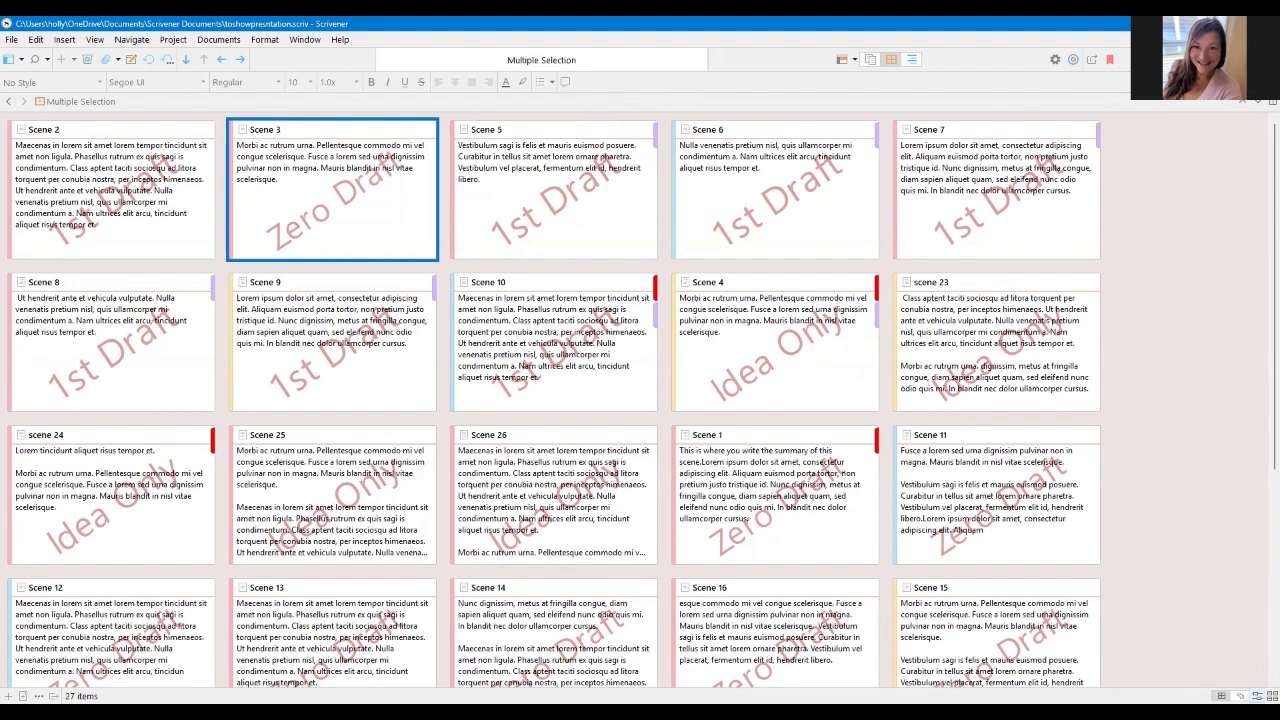
Step: Arrange the scene cards on the corkboard along their label lines and look over the layout
{"action": "left_click", "coordinate": [1256, 695]}
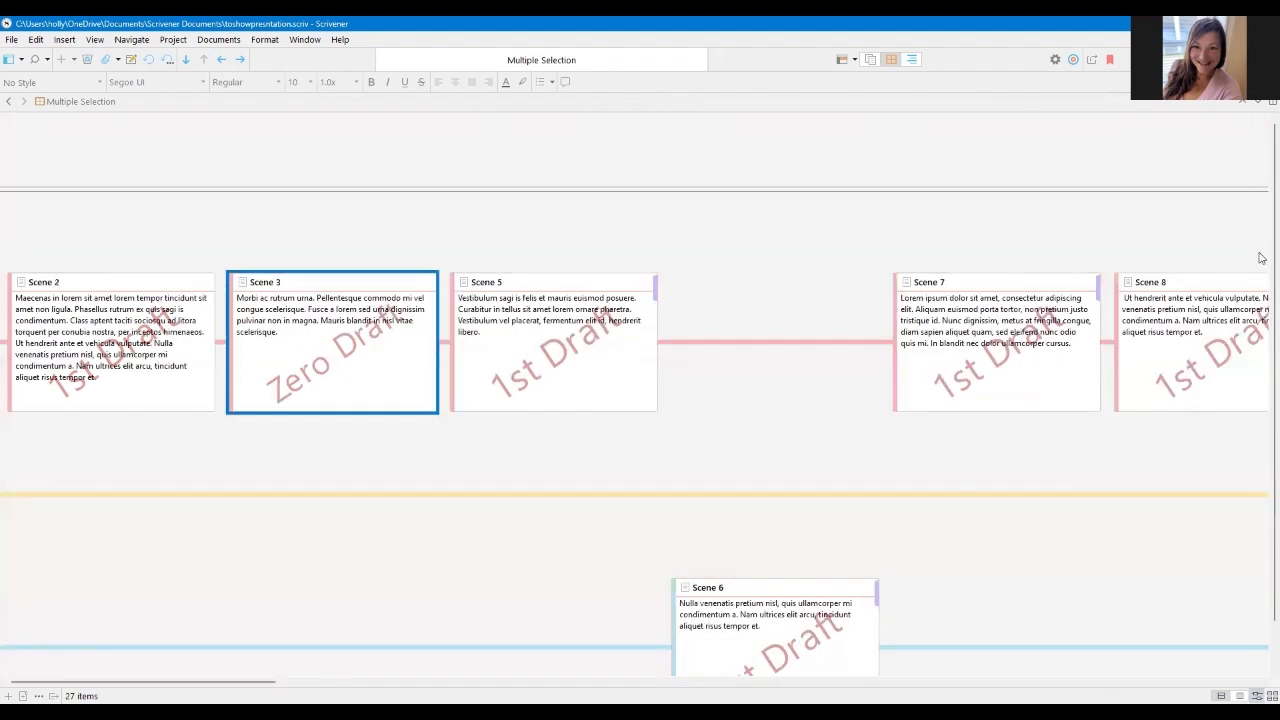
{"action": "scroll", "coordinate": [1260, 250], "scroll_direction": "down", "scroll_amount": 1}
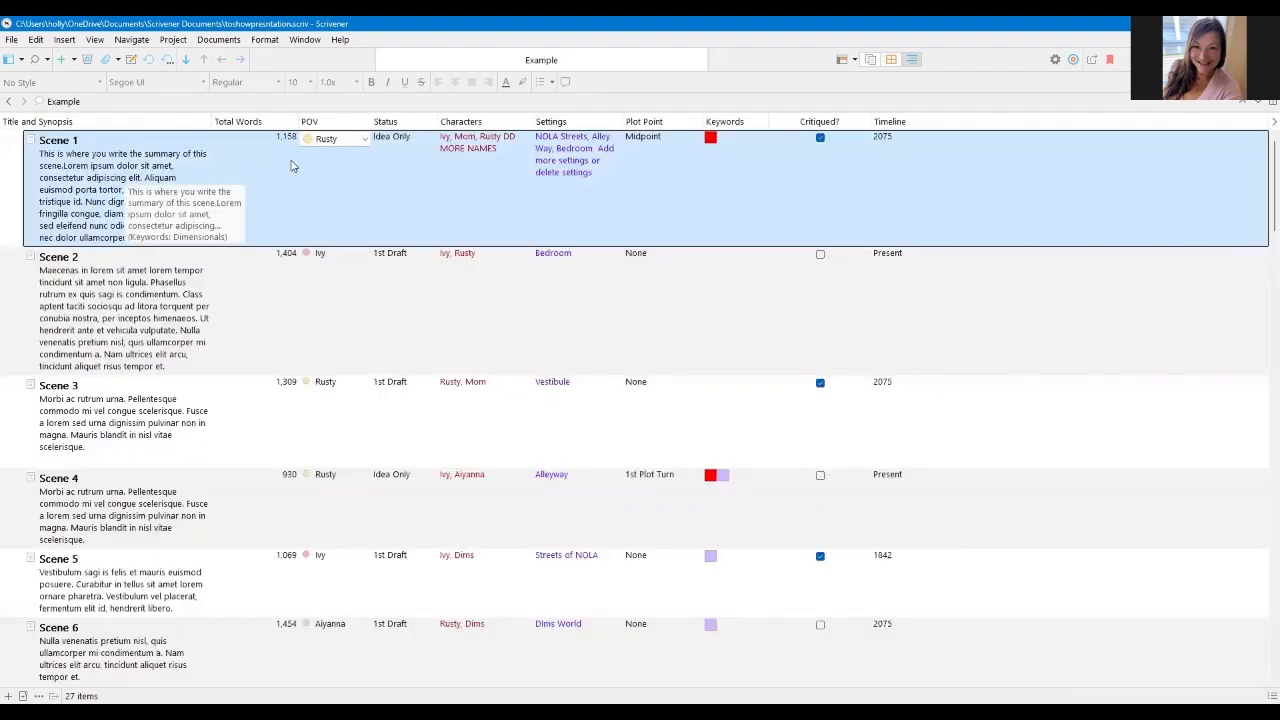
Step: Choose a different POV label for Scene 1 in the outline, and dismiss the label choices for Scene 2
{"action": "left_click", "coordinate": [366, 142]}
{"action": "left_click", "coordinate": [347, 170]}
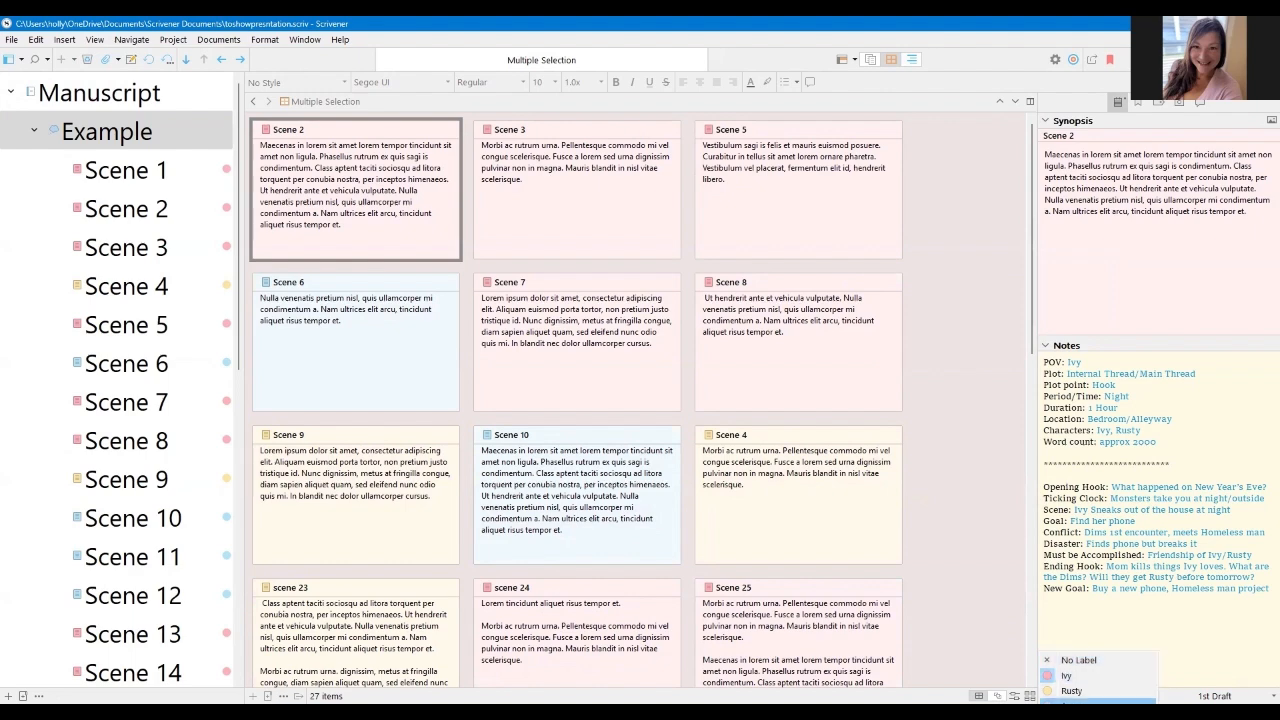
{"action": "left_click", "coordinate": [644, 152]}
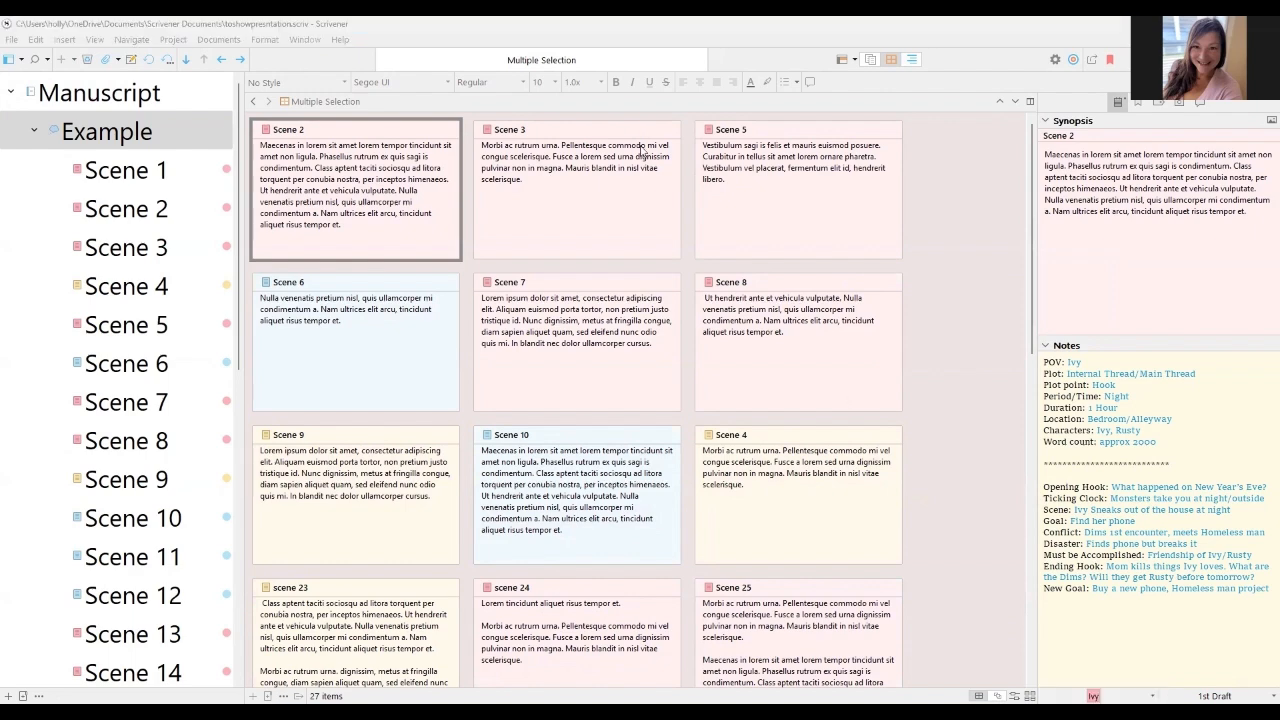